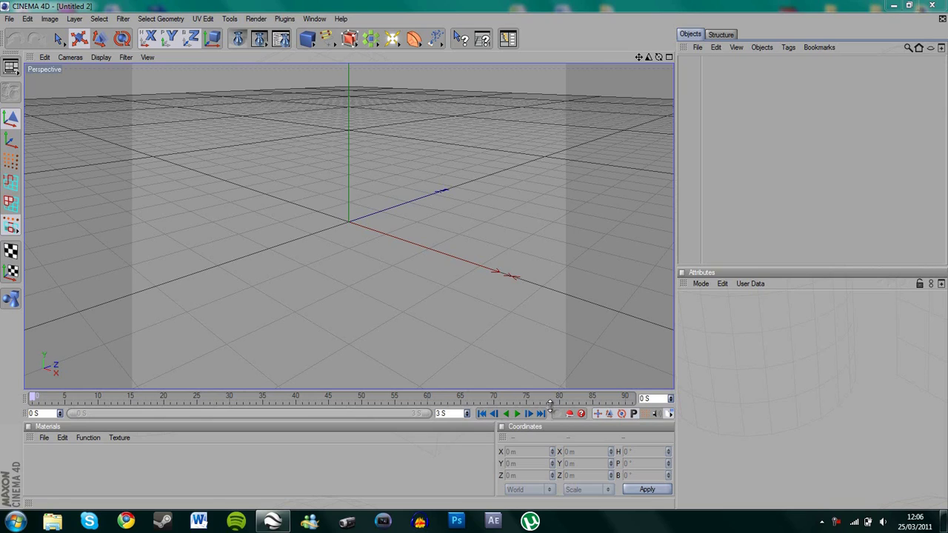
Step: Bring up the File menu over the empty untitled scene
{"action": "left_click", "coordinate": [14, 21]}
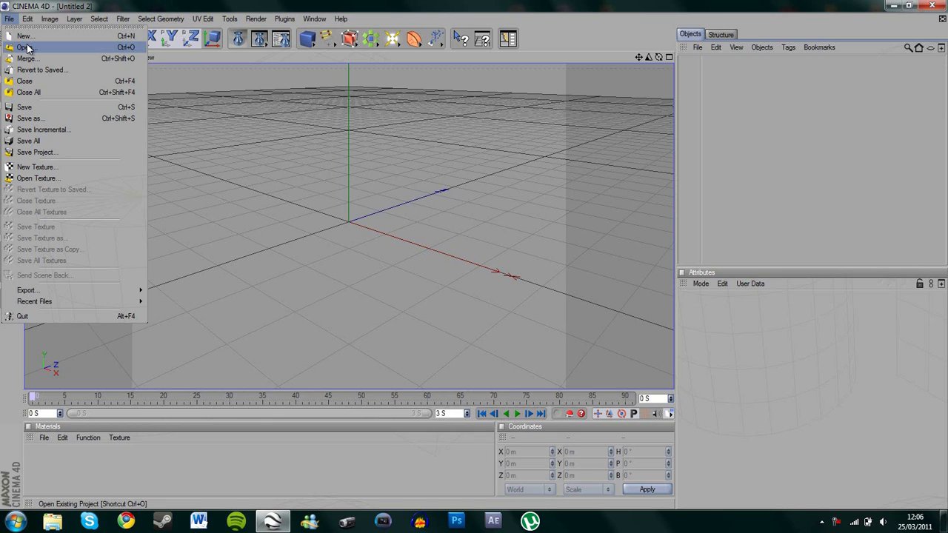
Step: Load GreyscalegorillaLightKitPro1.lib4d from Desktop > Graphics > Lighting into the content browser
{"action": "left_click", "coordinate": [26, 48]}
{"action": "left_click", "coordinate": [33, 100]}
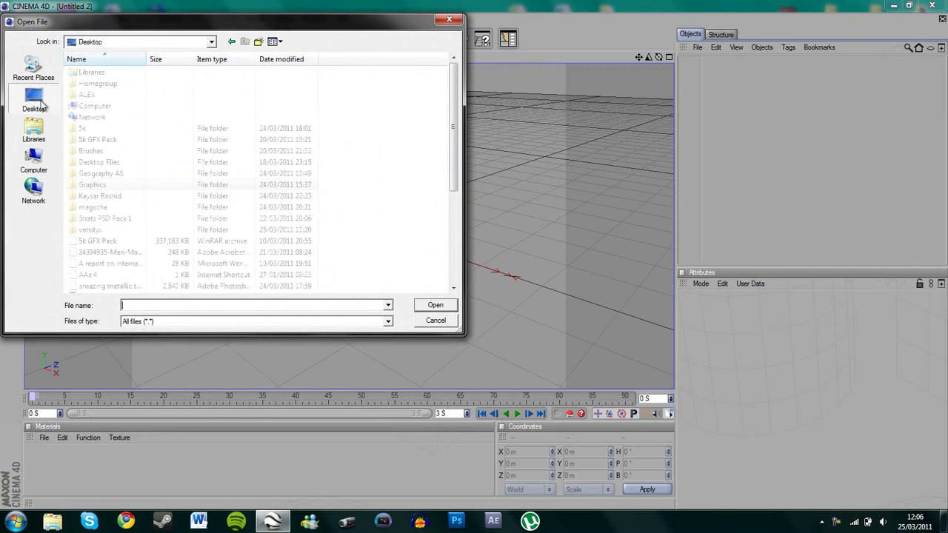
{"action": "double_click", "coordinate": [119, 186]}
{"action": "double_click", "coordinate": [122, 163]}
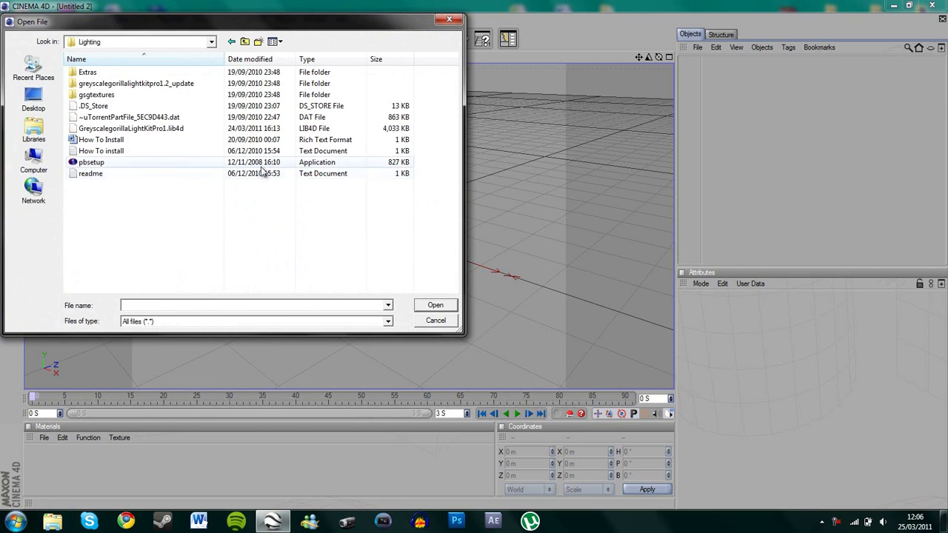
{"action": "left_click", "coordinate": [131, 129]}
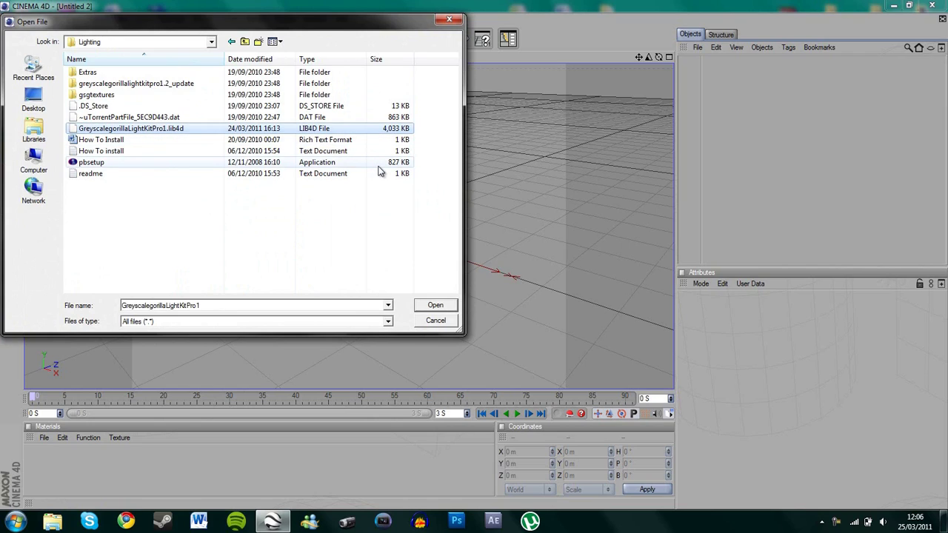
{"action": "double_click", "coordinate": [169, 131]}
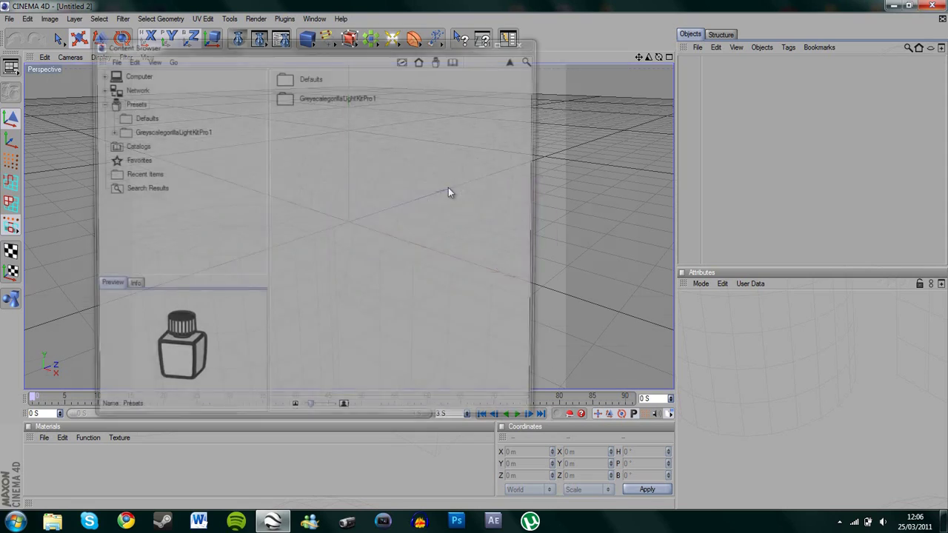
Step: Open 3LightProductStudio.c4d from the light kit's _Studios folder, dismissing the missing-plugins warning
{"action": "double_click", "coordinate": [330, 99]}
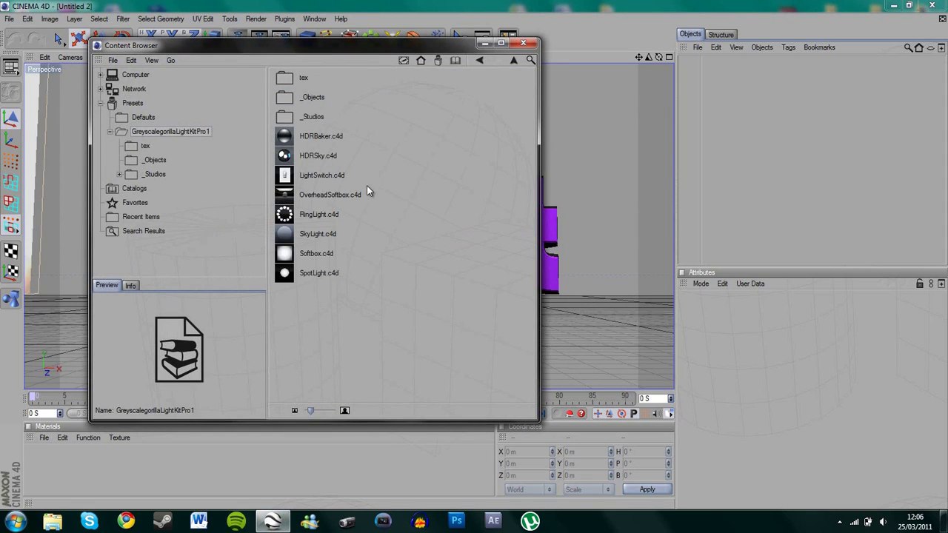
{"action": "double_click", "coordinate": [321, 117]}
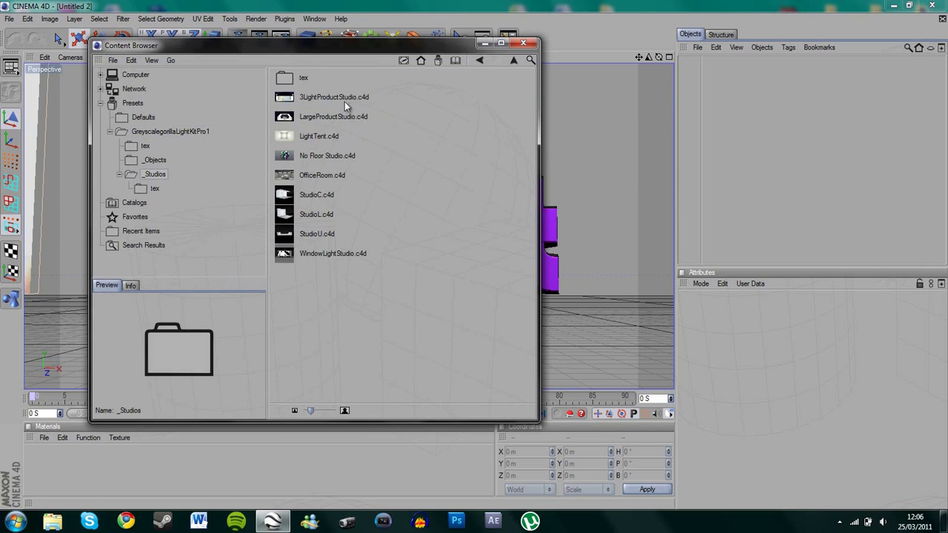
{"action": "left_click", "coordinate": [345, 100]}
{"action": "double_click", "coordinate": [345, 99]}
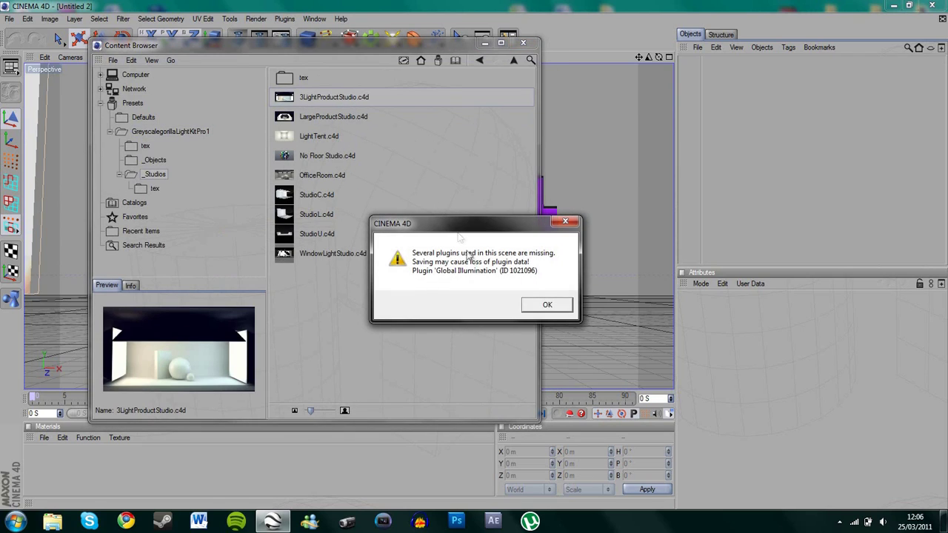
{"action": "left_click", "coordinate": [548, 305]}
{"action": "left_click", "coordinate": [523, 42]}
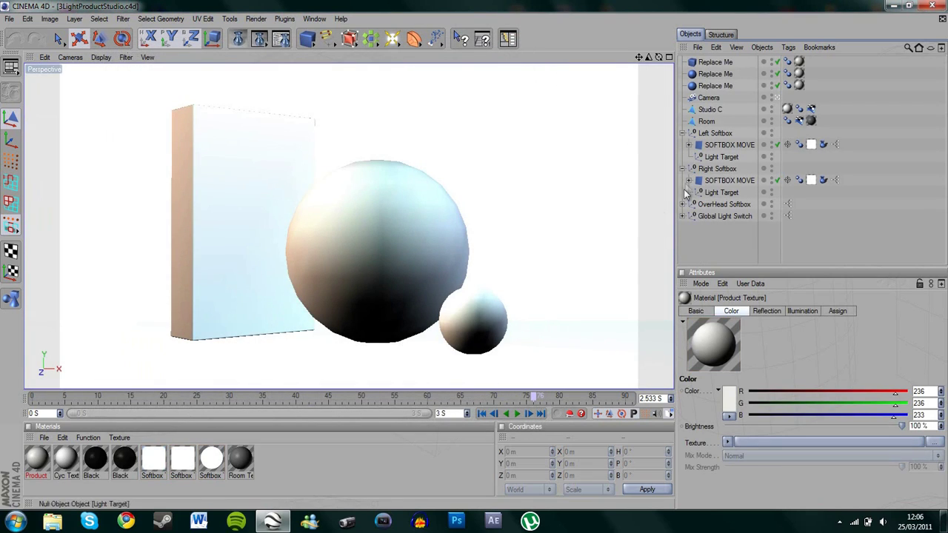
Step: Delete the Replace Me cube and two spheres, Studio C and Room
{"action": "left_click", "coordinate": [706, 63]}
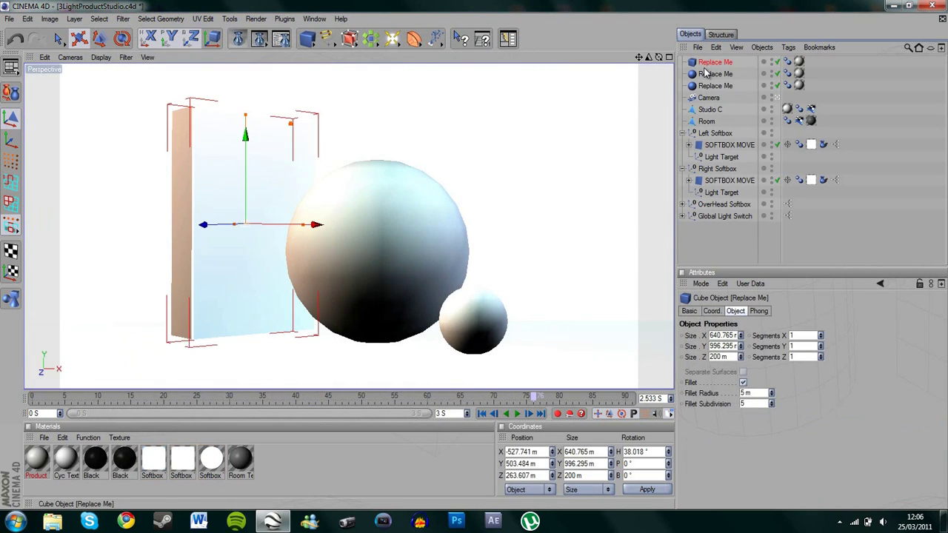
{"action": "key", "text": "Delete"}
{"action": "left_click", "coordinate": [708, 63]}
{"action": "key", "text": "Delete"}
{"action": "left_click", "coordinate": [708, 63]}
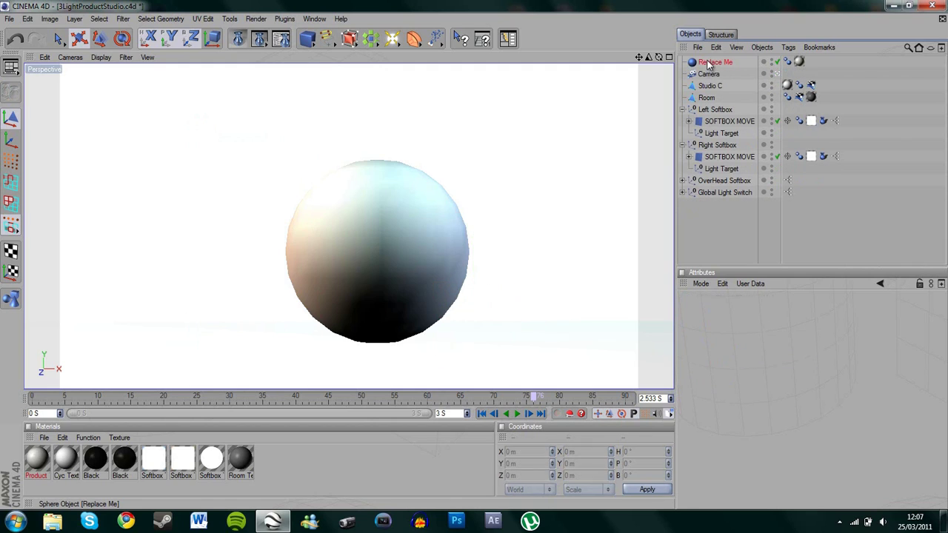
{"action": "key", "text": "Delete"}
{"action": "left_click", "coordinate": [709, 74]}
{"action": "key", "text": "Delete"}
{"action": "left_click", "coordinate": [707, 74]}
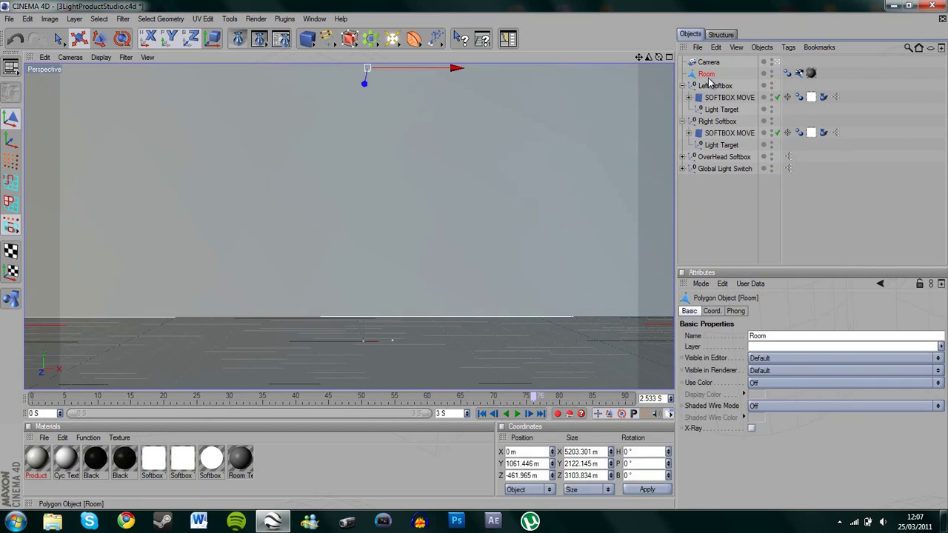
{"action": "key", "text": "Delete"}
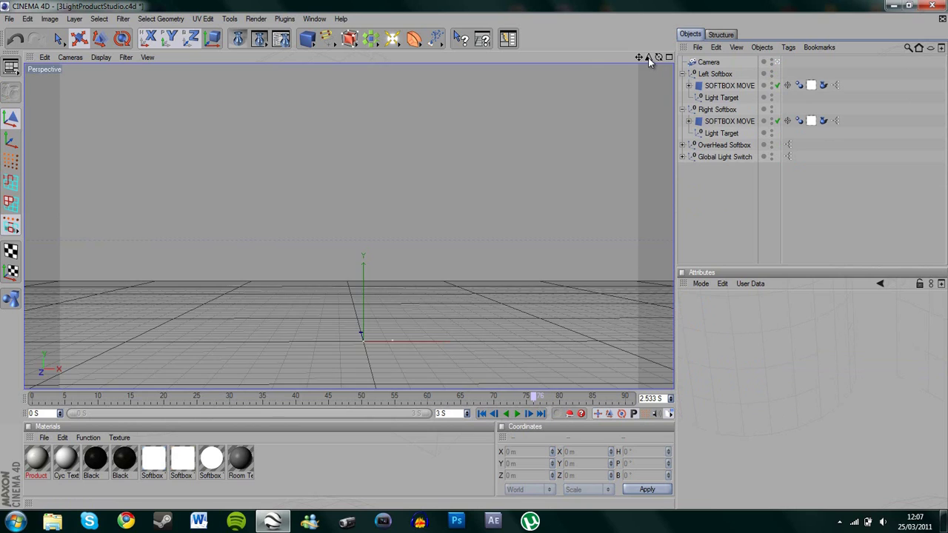
Step: Zoom the viewport around the remaining softboxes and select the OverHead Softbox to check
{"action": "left_click_drag", "start_coordinate": [649, 61], "coordinate": [452, 261]}
{"action": "left_click", "coordinate": [445, 72]}
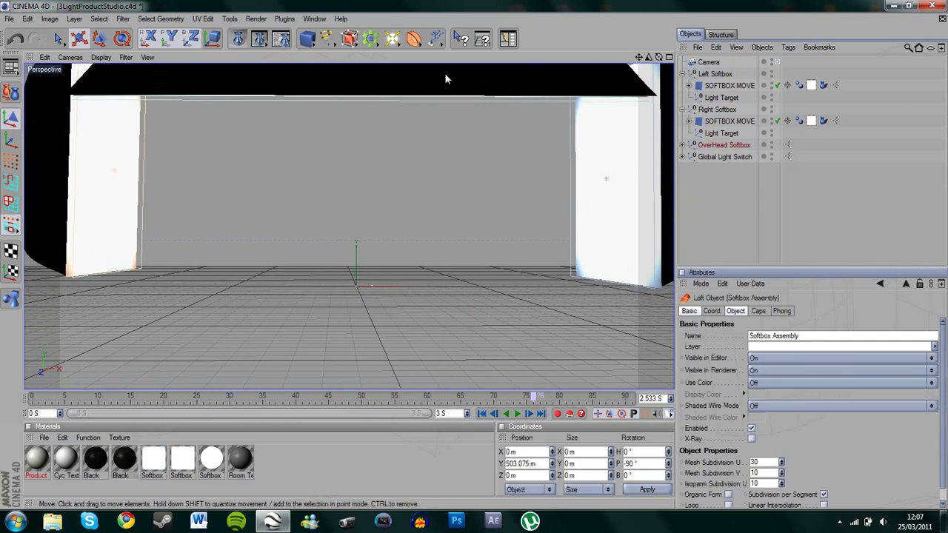
{"action": "left_click_drag", "start_coordinate": [650, 60], "coordinate": [475, 255]}
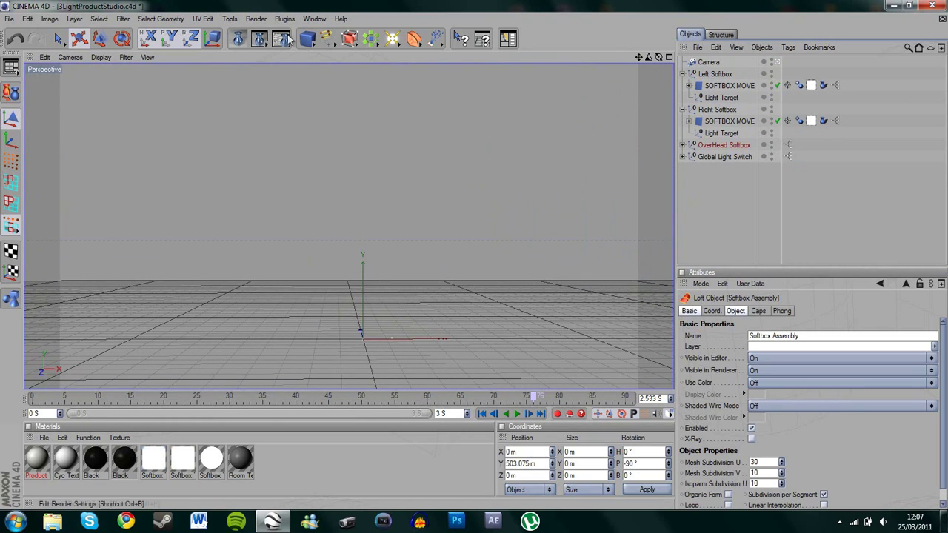
{"action": "left_click", "coordinate": [10, 66]}
Step: Add a MoGraph Text Object and return to the Standard layout
{"action": "left_click", "coordinate": [44, 69]}
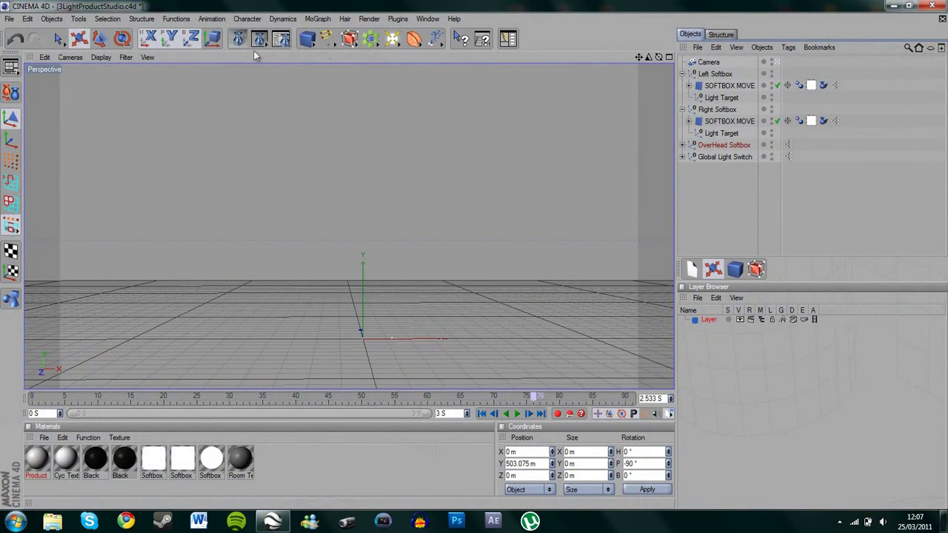
{"action": "left_click", "coordinate": [318, 19]}
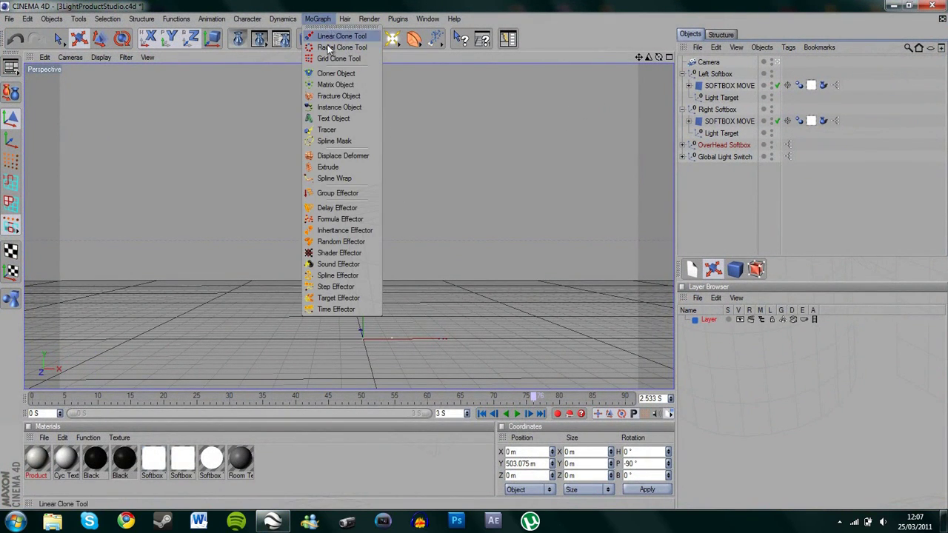
{"action": "left_click", "coordinate": [337, 118]}
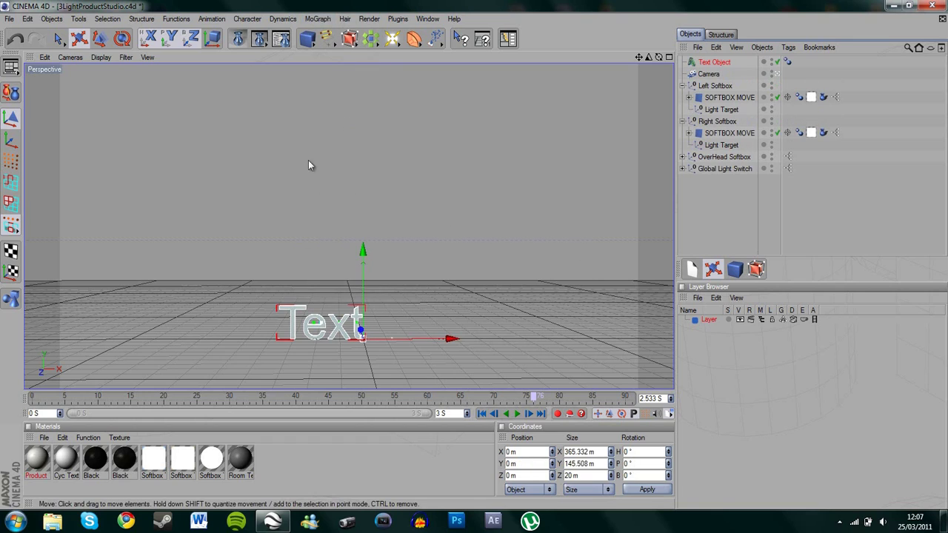
{"action": "left_click", "coordinate": [10, 67]}
{"action": "left_click", "coordinate": [42, 126]}
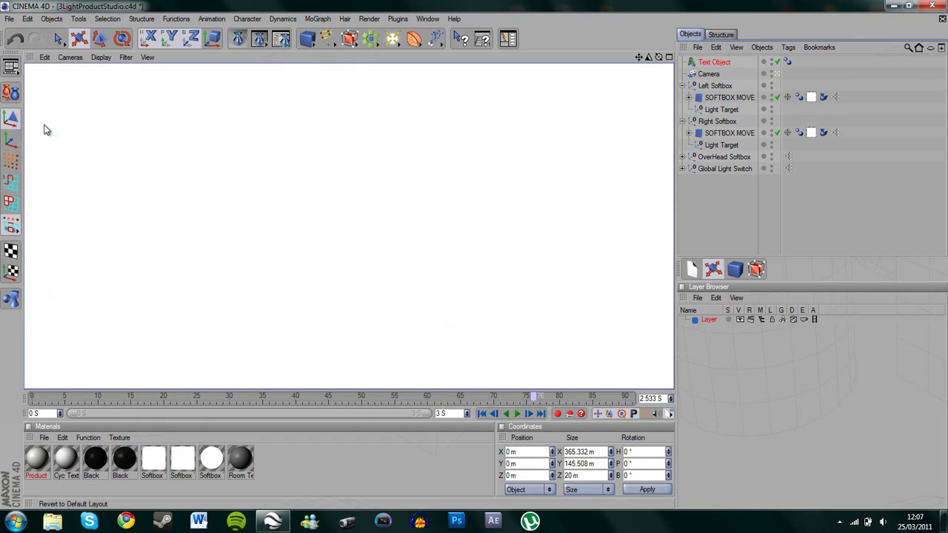
Step: Enlarge the Text Object's height to 688 m and raise it above the floor
{"action": "left_click", "coordinate": [732, 63]}
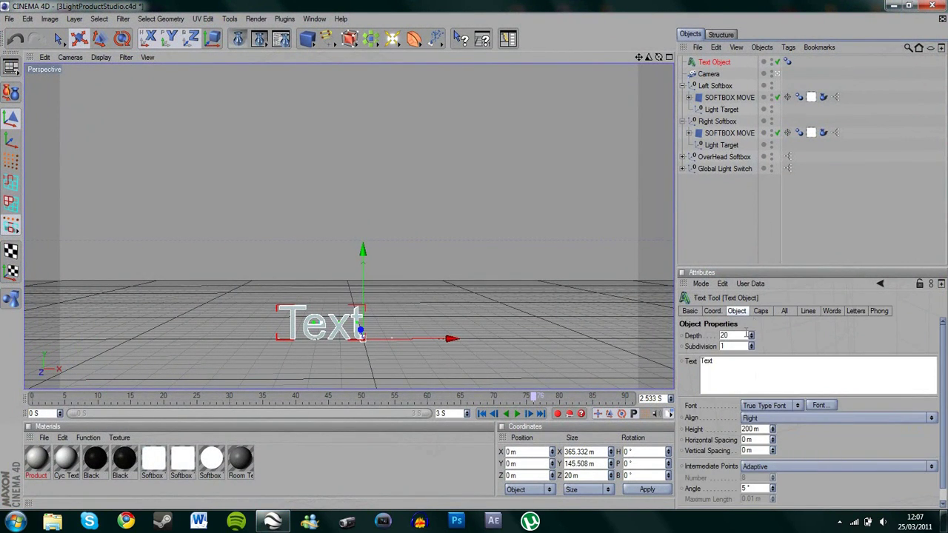
{"action": "left_click_drag", "start_coordinate": [772, 430], "coordinate": [775, 364]}
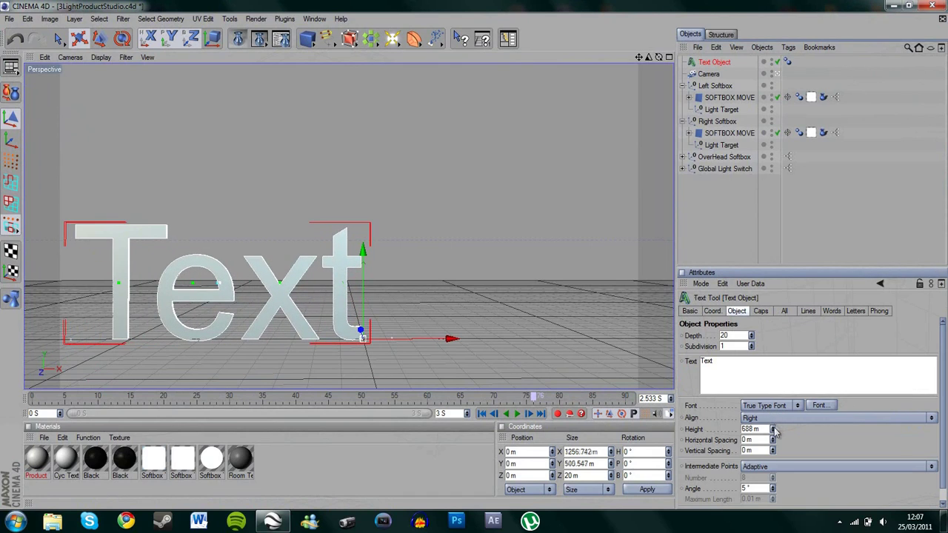
{"action": "left_click_drag", "start_coordinate": [353, 300], "coordinate": [480, 251]}
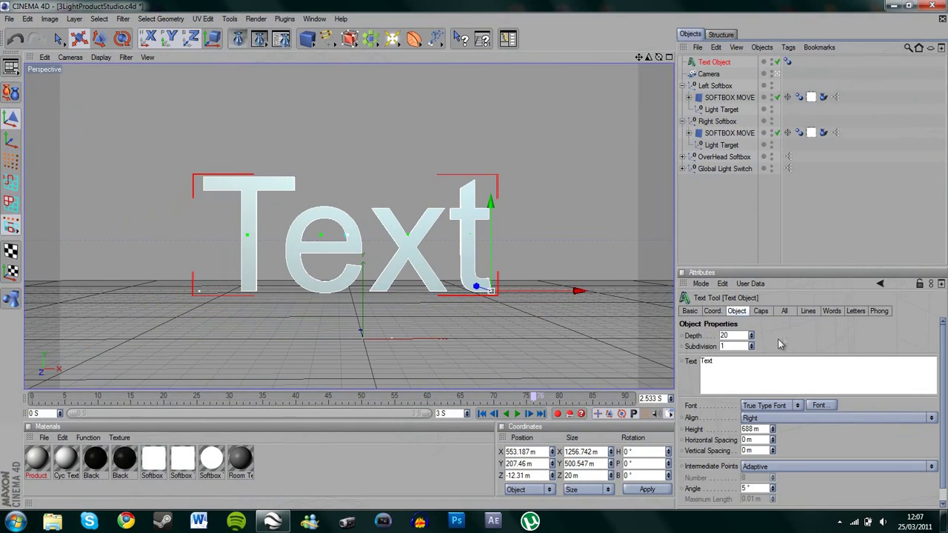
{"action": "double_click", "coordinate": [706, 361]}
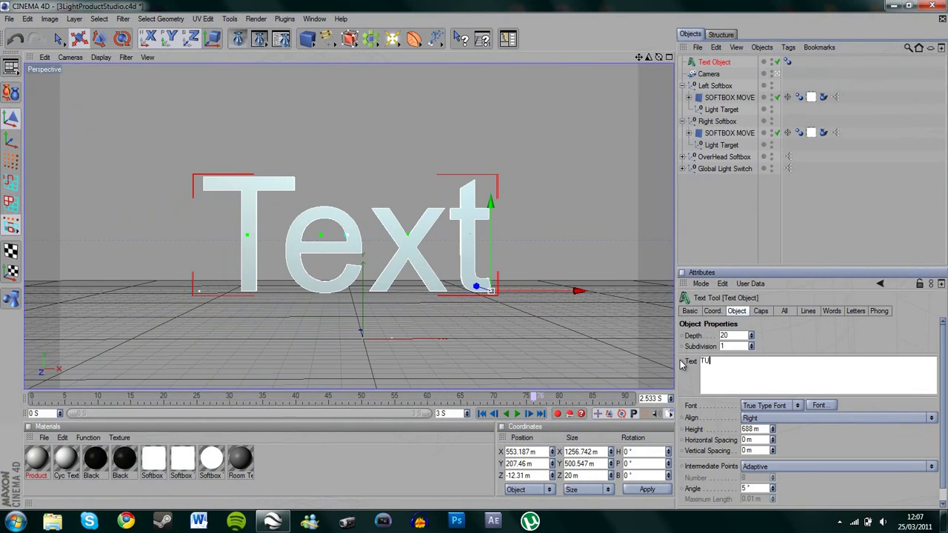
Step: Replace the text content with the word tutorial
{"action": "type", "text": "TUTORIAL"}
{"action": "key", "text": "ctrl+a"}
{"action": "type", "text": "tut"}
Step: Set the text font to Bauhaus 93 and shift the lettering to the right
{"action": "left_click", "coordinate": [821, 405]}
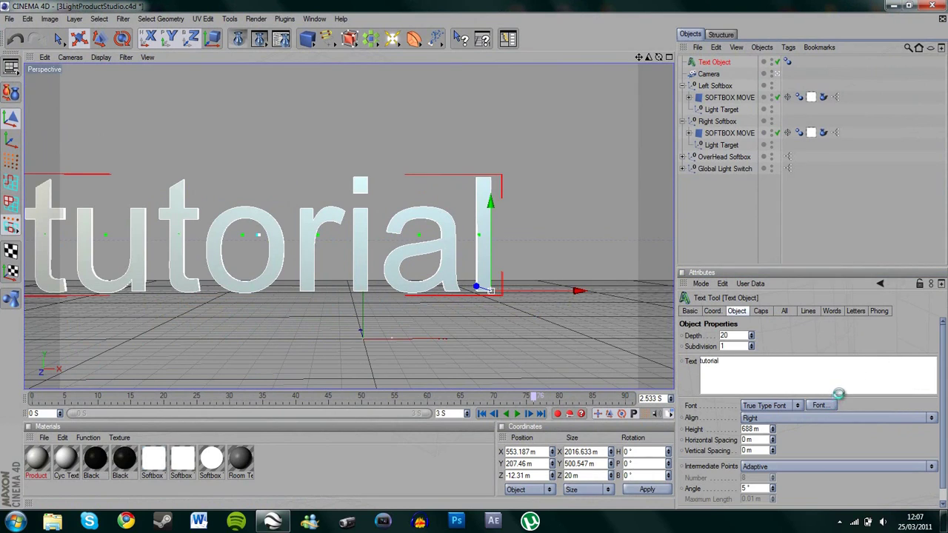
{"action": "scroll", "coordinate": [107, 166], "scroll_direction": "down", "scroll_amount": 2}
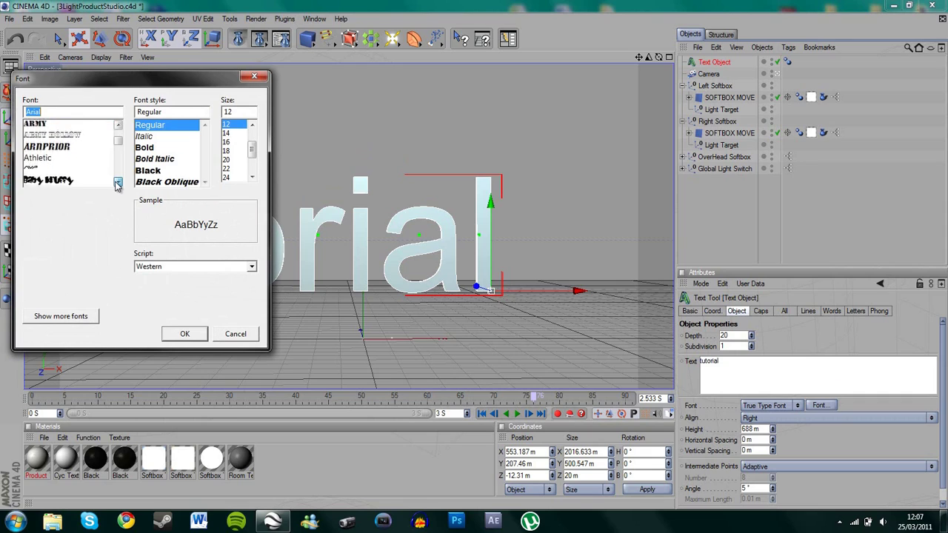
{"action": "scroll", "coordinate": [104, 178], "scroll_direction": "down", "scroll_amount": 2}
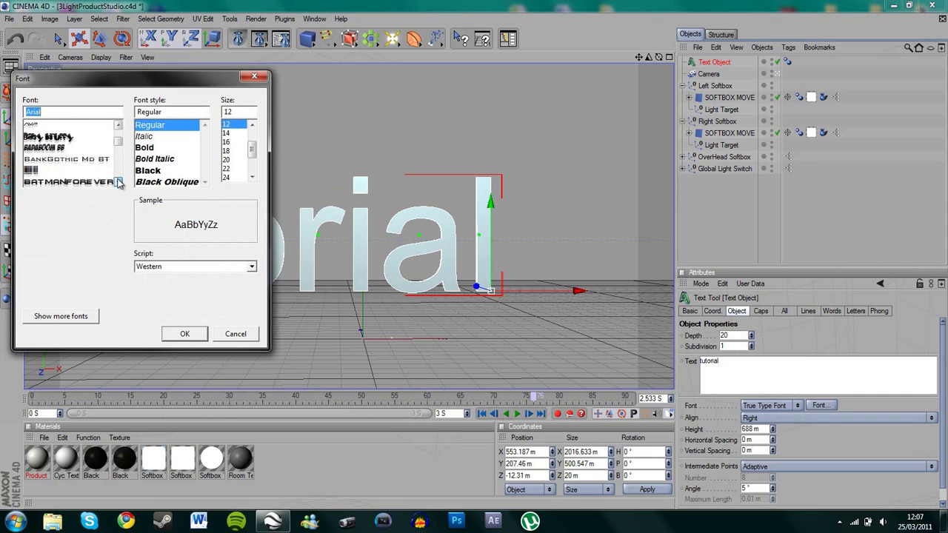
{"action": "left_click", "coordinate": [101, 182]}
{"action": "left_click", "coordinate": [184, 335]}
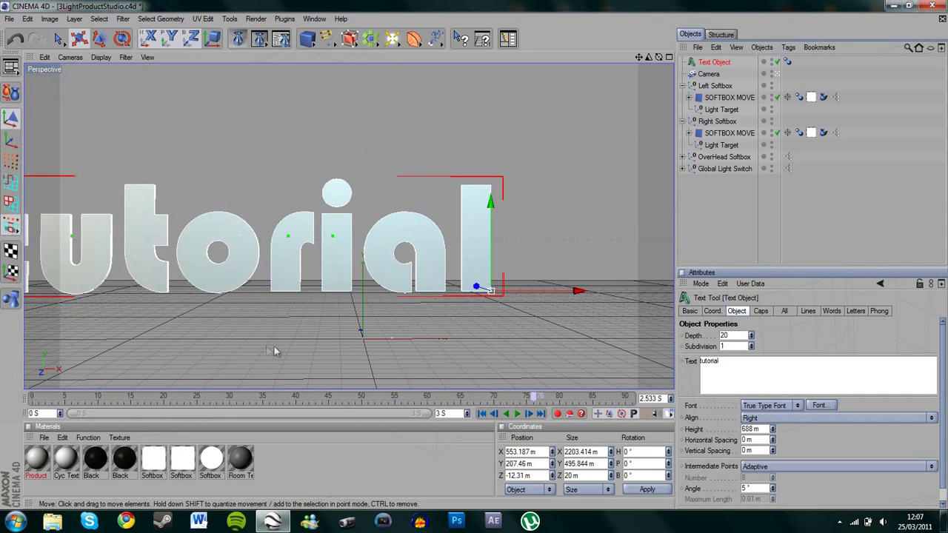
{"action": "left_click_drag", "start_coordinate": [312, 256], "coordinate": [480, 259]}
Step: Extrude the text to depth 300 and give both ends Fillet Caps, front radius 7 m
{"action": "left_click_drag", "start_coordinate": [751, 336], "coordinate": [758, 350]}
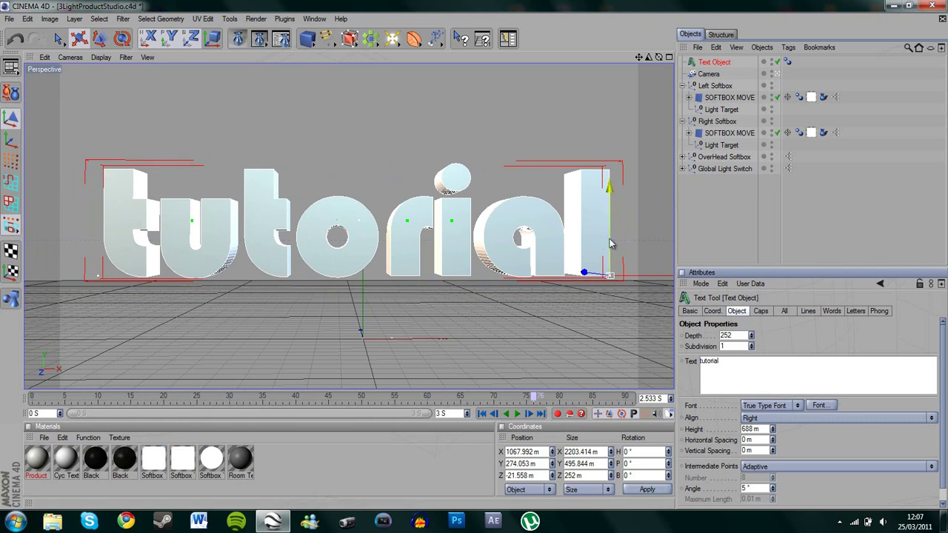
{"action": "left_click_drag", "start_coordinate": [475, 253], "coordinate": [479, 262]}
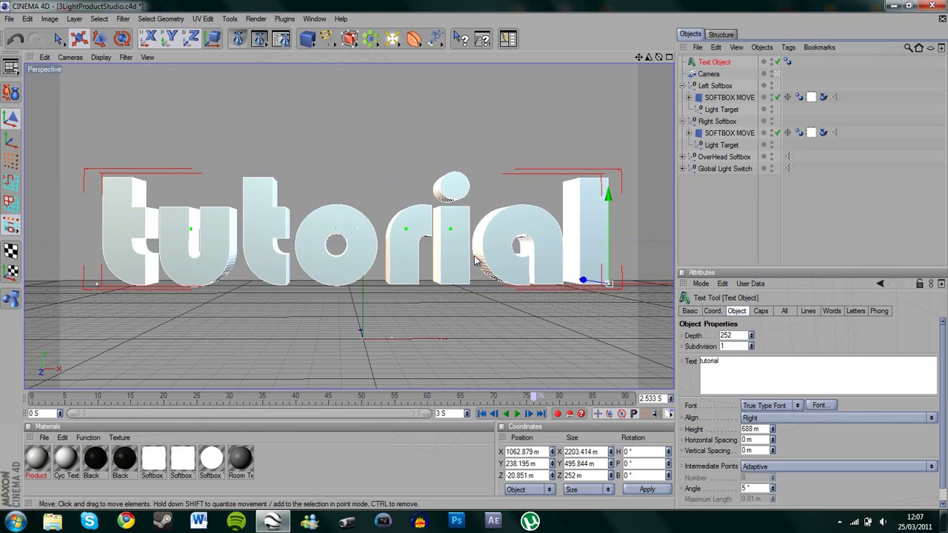
{"action": "left_click", "coordinate": [761, 312]}
{"action": "left_click", "coordinate": [763, 338]}
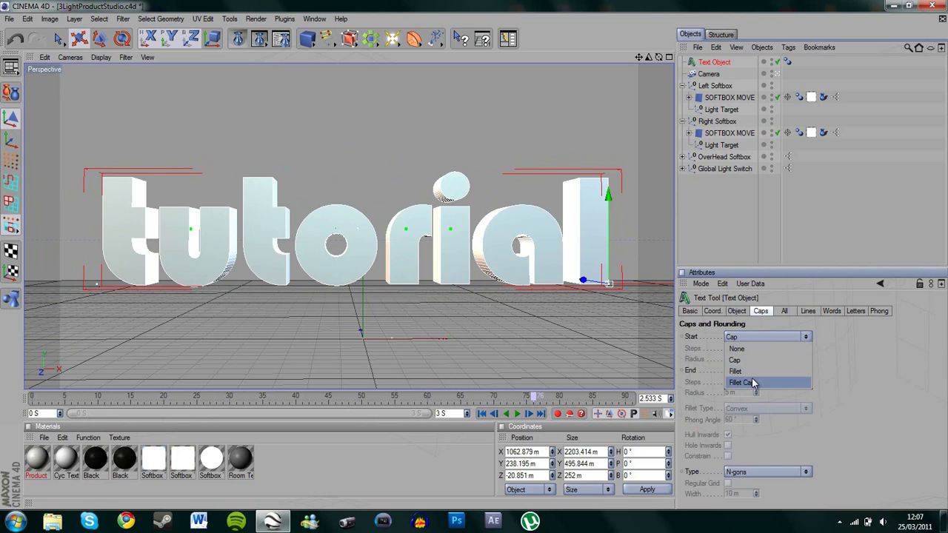
{"action": "left_click", "coordinate": [748, 383]}
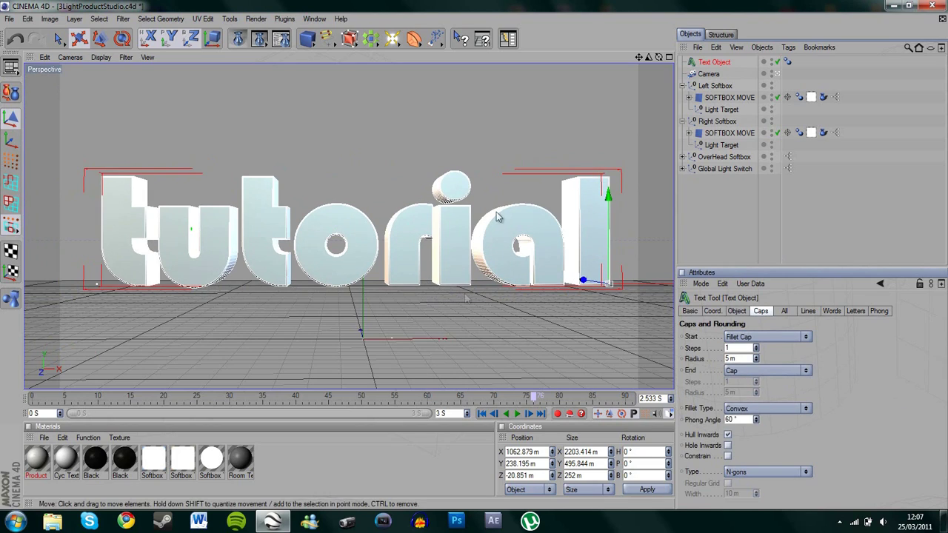
{"action": "left_click", "coordinate": [764, 371]}
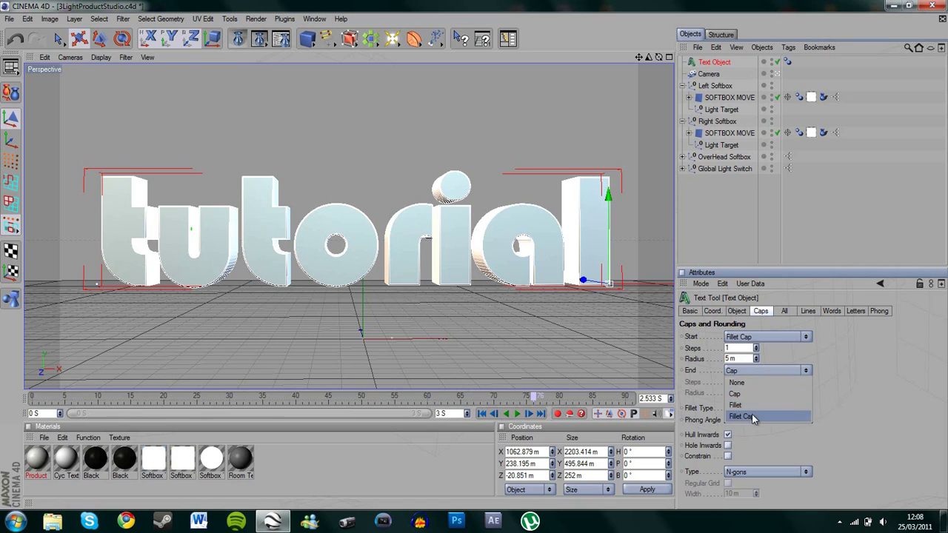
{"action": "left_click", "coordinate": [745, 416]}
{"action": "left_click", "coordinate": [756, 356]}
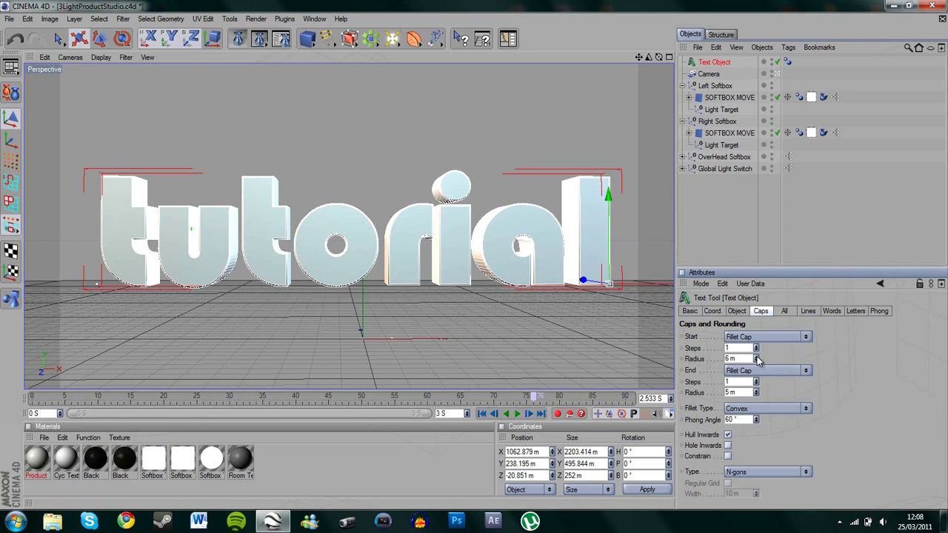
{"action": "left_click", "coordinate": [756, 356]}
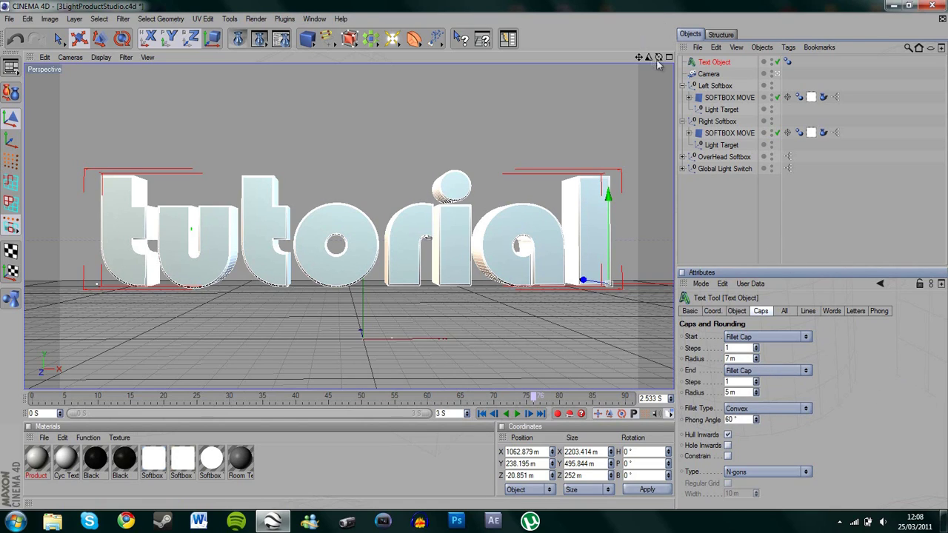
{"action": "left_click_drag", "start_coordinate": [659, 58], "coordinate": [666, 65]}
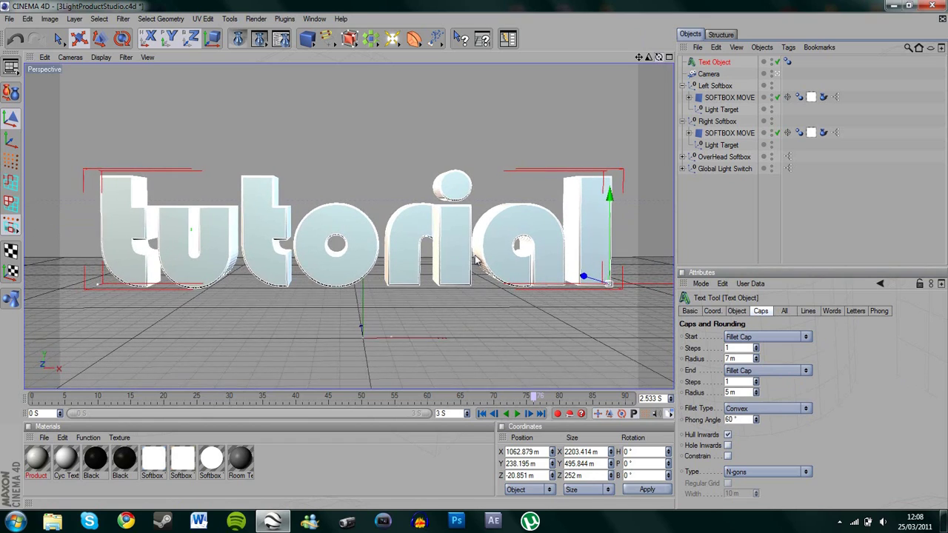
{"action": "right_click", "coordinate": [713, 65]}
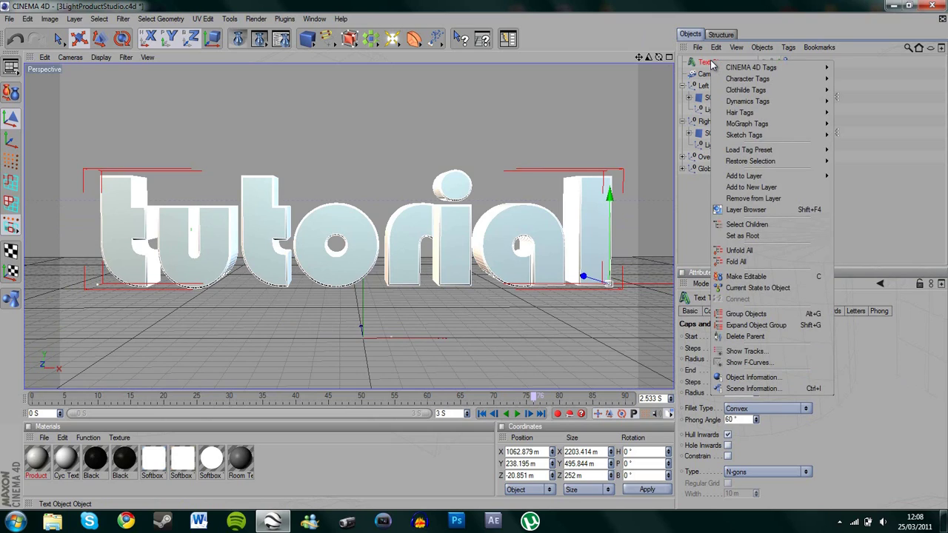
Step: Duplicate the tutorial Text Object and push the copy back to Z 49.027 m
{"action": "key", "text": "Escape"}
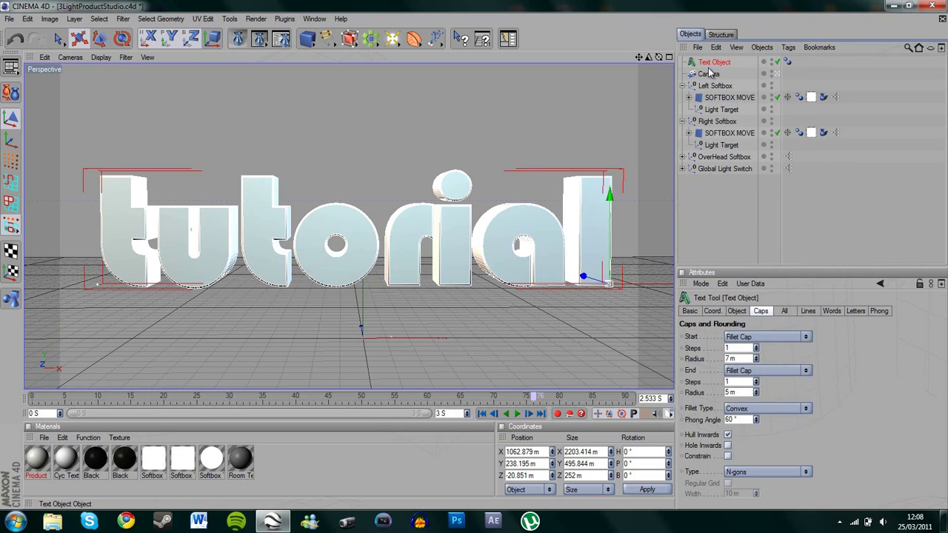
{"action": "key", "text": "ctrl+c"}
{"action": "key", "text": "ctrl+v"}
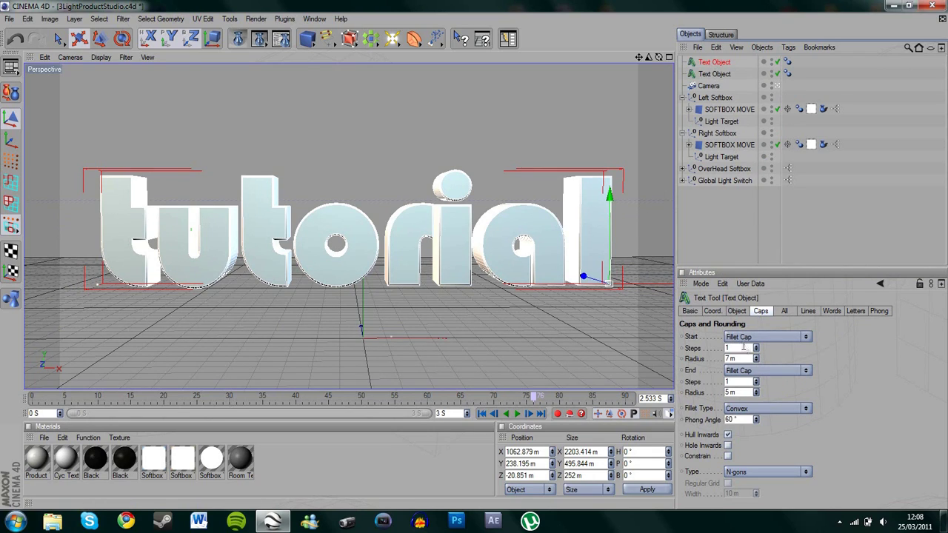
{"action": "left_click_drag", "start_coordinate": [756, 360], "coordinate": [757, 350]}
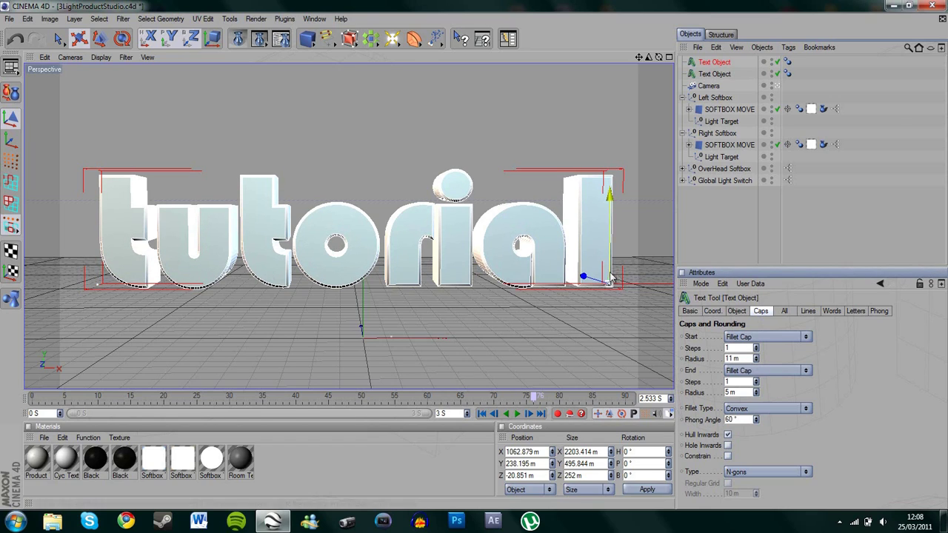
{"action": "left_click_drag", "start_coordinate": [585, 277], "coordinate": [539, 284]}
{"action": "left_click", "coordinate": [475, 260]}
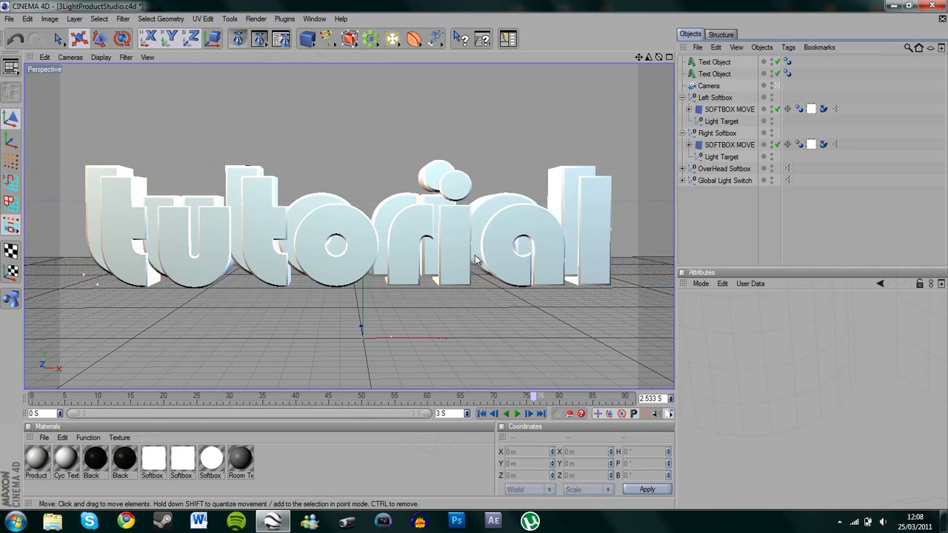
{"action": "left_click", "coordinate": [586, 271]}
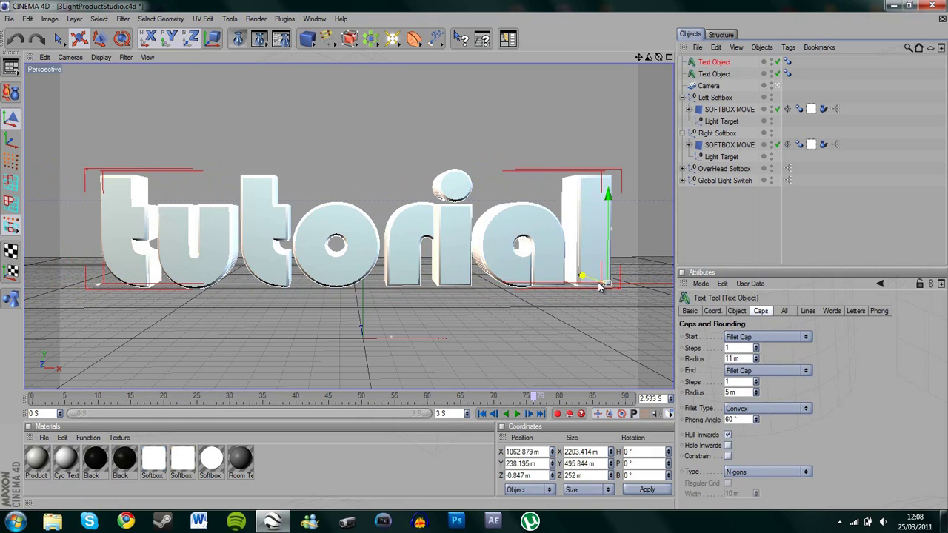
{"action": "left_click_drag", "start_coordinate": [462, 257], "coordinate": [476, 260]}
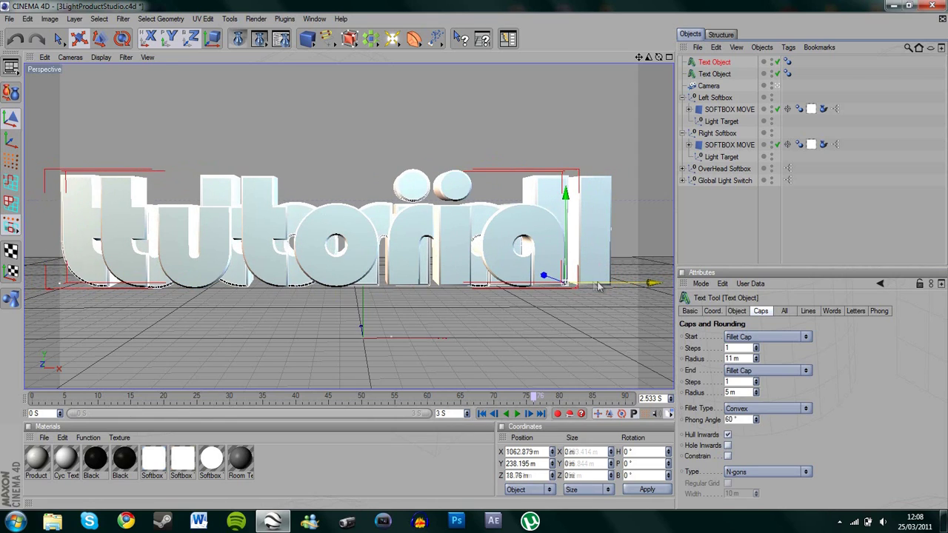
{"action": "left_click_drag", "start_coordinate": [588, 280], "coordinate": [587, 282]}
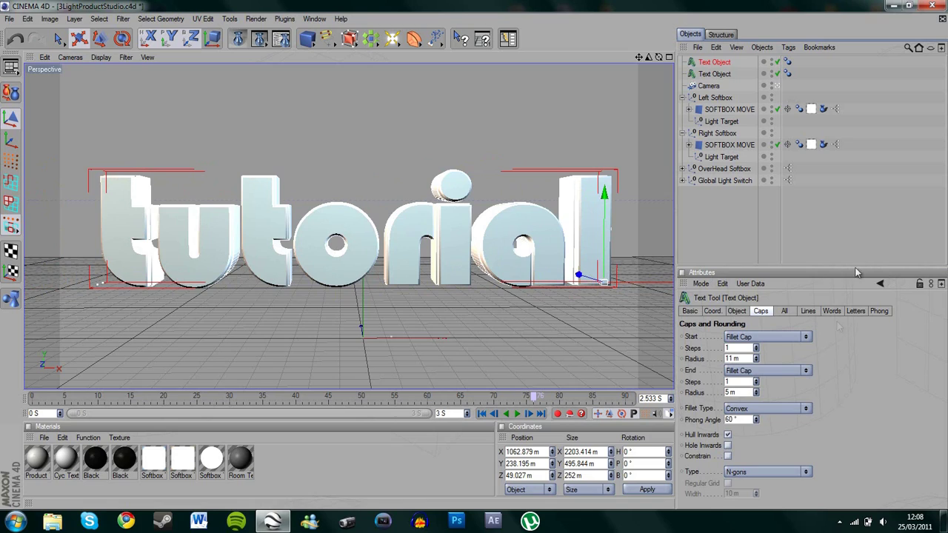
Step: Set the copy's front fillet radius to 13 m and the other's to 6 m
{"action": "left_click_drag", "start_coordinate": [756, 357], "coordinate": [757, 355]}
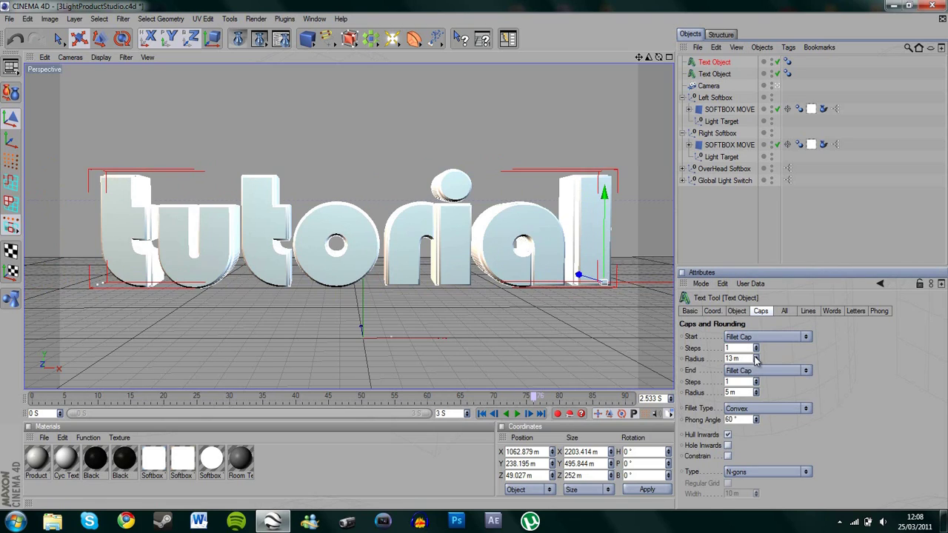
{"action": "left_click", "coordinate": [722, 74]}
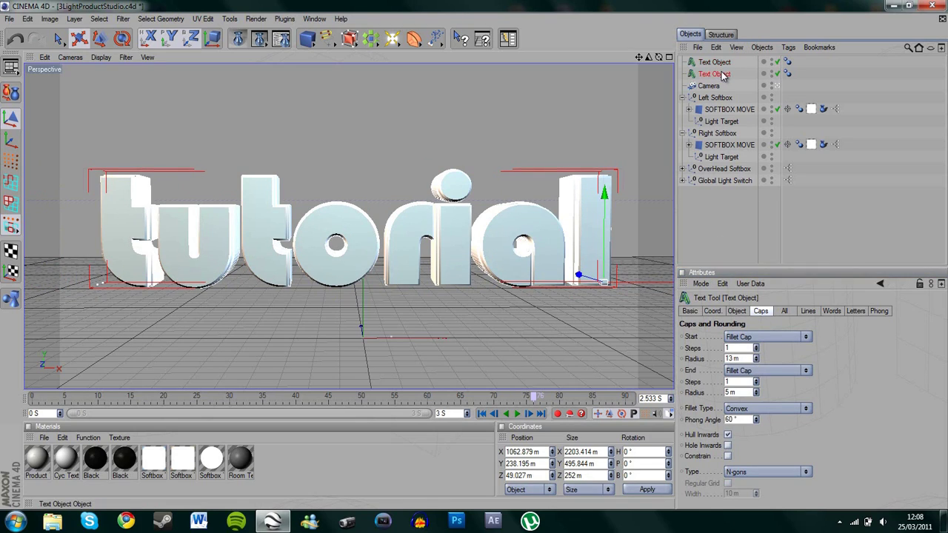
{"action": "left_click_drag", "start_coordinate": [757, 361], "coordinate": [757, 366]}
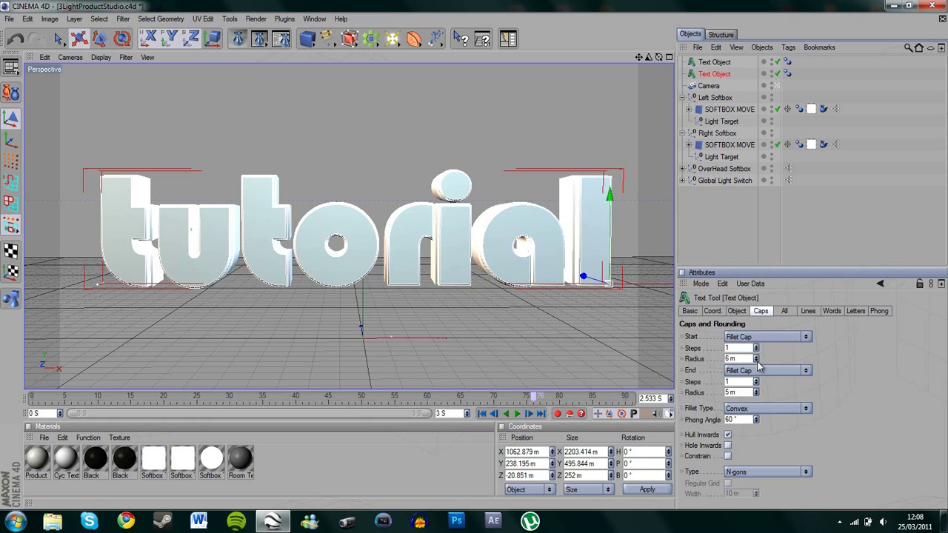
{"action": "left_click", "coordinate": [704, 229]}
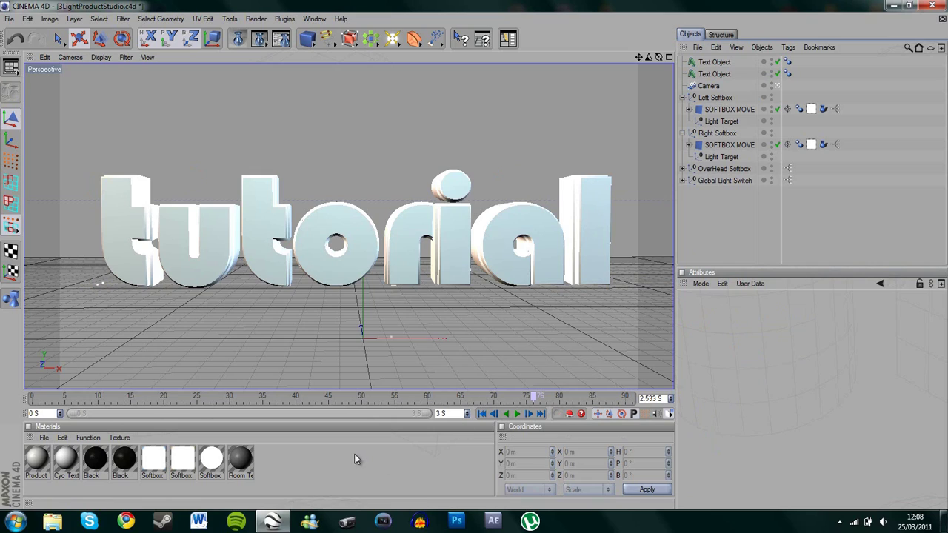
Step: Create a new black material with Luminance and Reflection channels enabled
{"action": "double_click", "coordinate": [330, 458]}
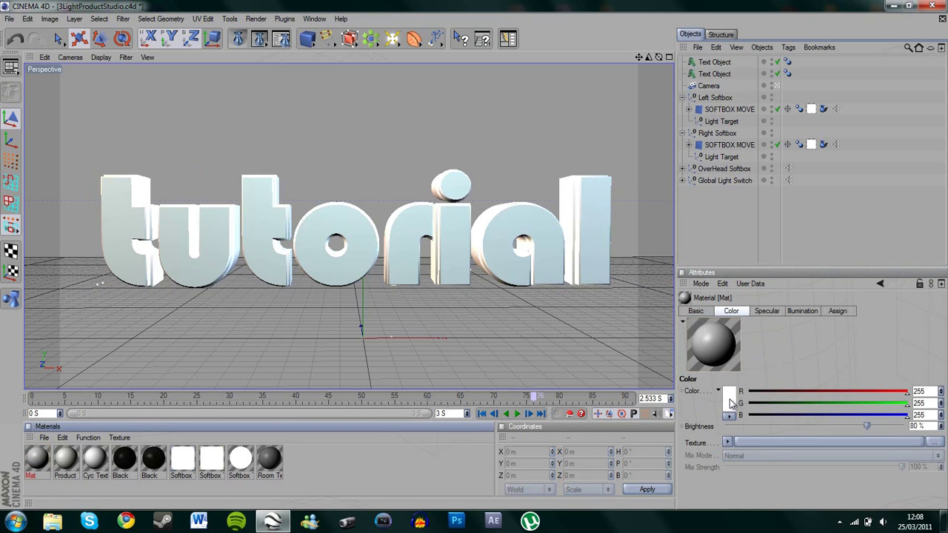
{"action": "left_click", "coordinate": [731, 400]}
{"action": "left_click_drag", "start_coordinate": [260, 46], "coordinate": [261, 142]}
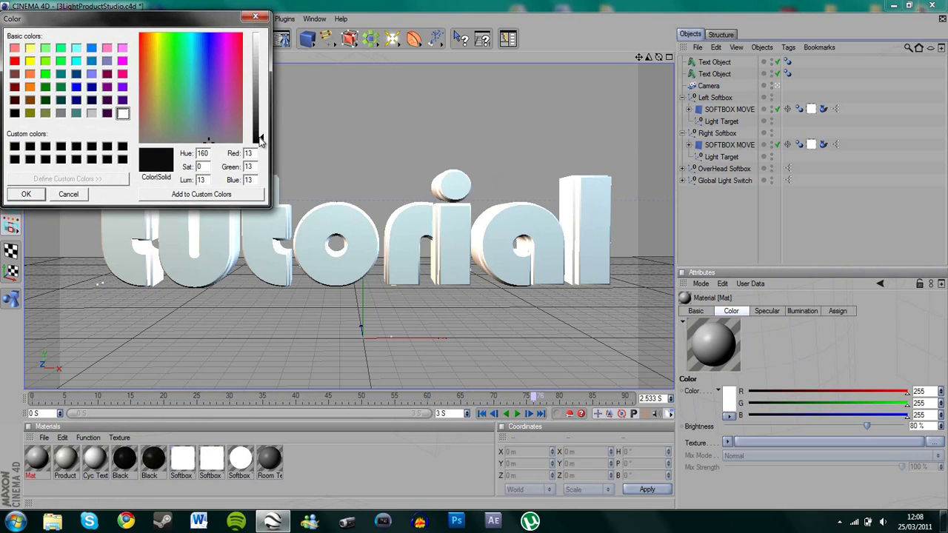
{"action": "left_click", "coordinate": [24, 194]}
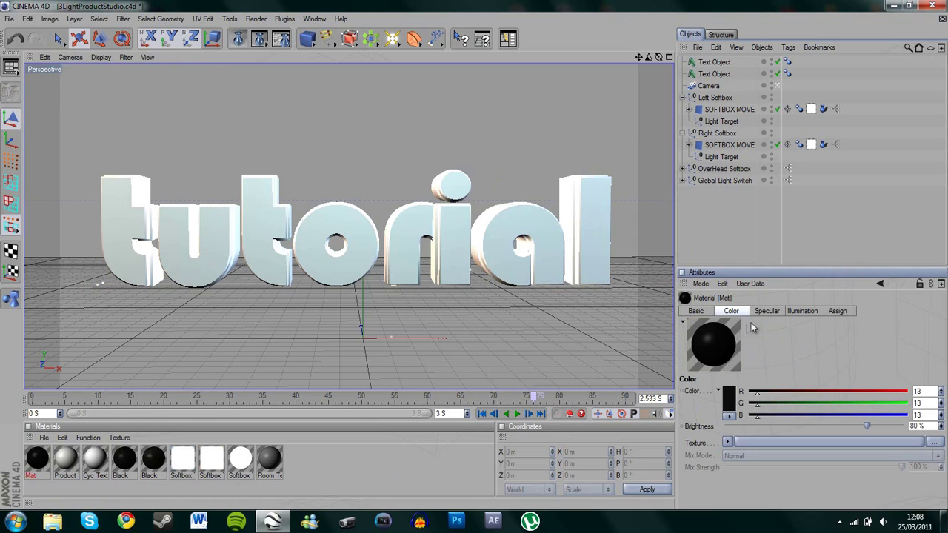
{"action": "left_click", "coordinate": [696, 311]}
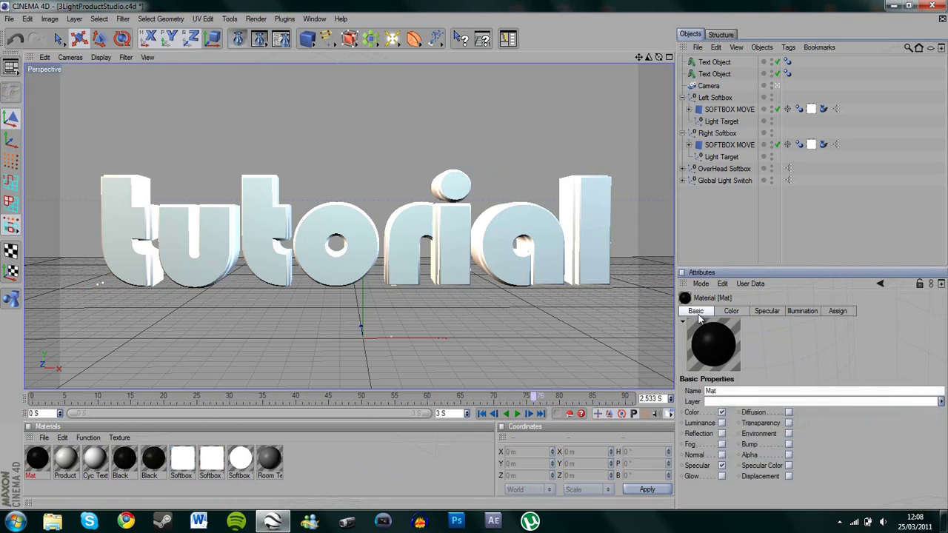
{"action": "left_click", "coordinate": [723, 423]}
{"action": "left_click", "coordinate": [723, 433]}
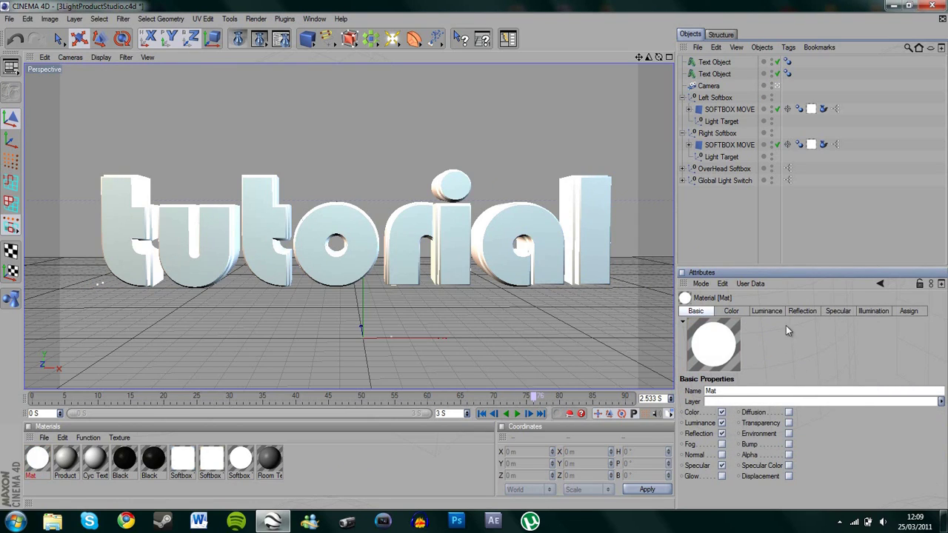
Step: Set the material's luminance colour to near-black at 33% brightness
{"action": "left_click", "coordinate": [768, 312]}
{"action": "left_click", "coordinate": [732, 402]}
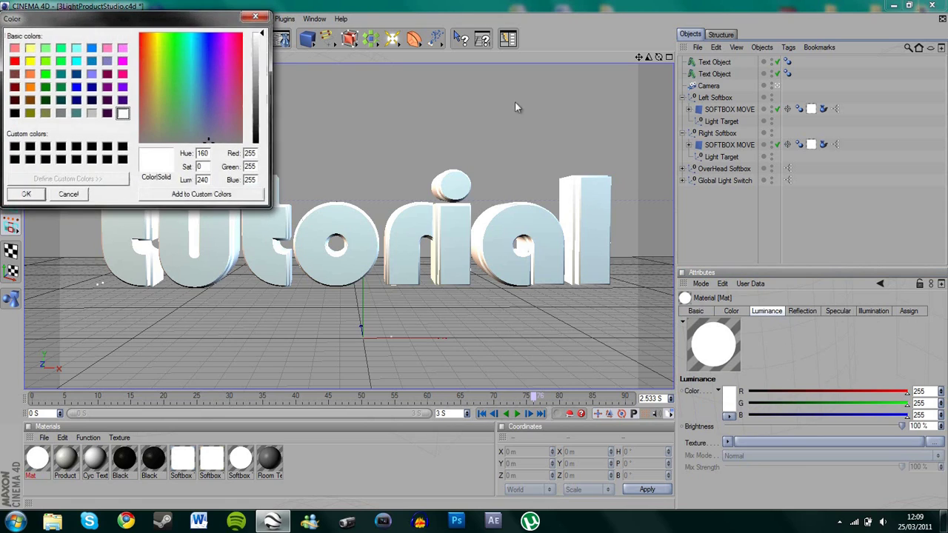
{"action": "left_click", "coordinate": [259, 137]}
{"action": "left_click_drag", "start_coordinate": [261, 136], "coordinate": [262, 141]}
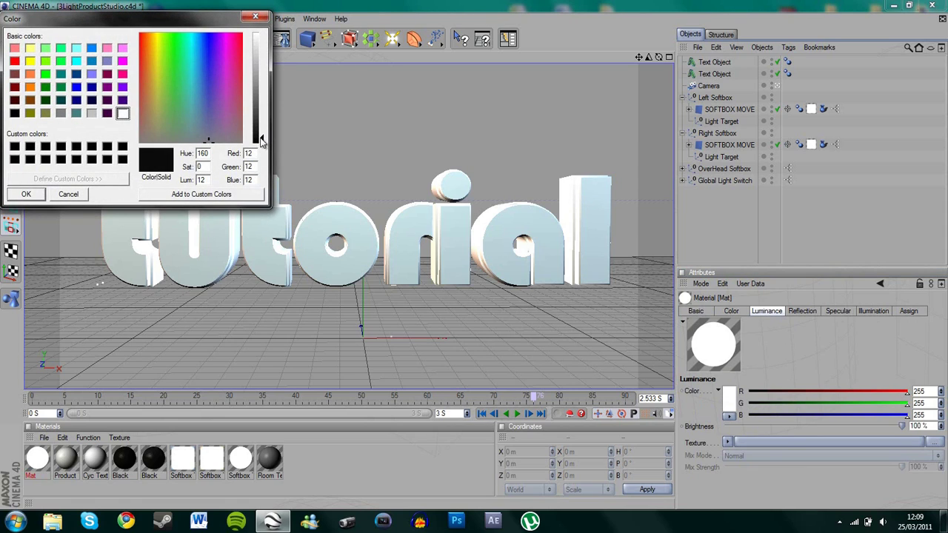
{"action": "left_click", "coordinate": [37, 197]}
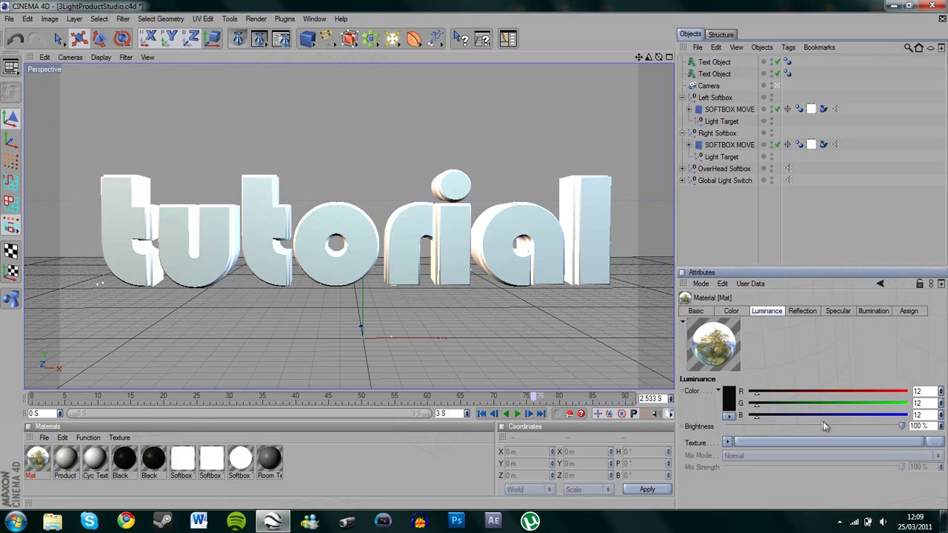
{"action": "left_click_drag", "start_coordinate": [777, 427], "coordinate": [786, 428]}
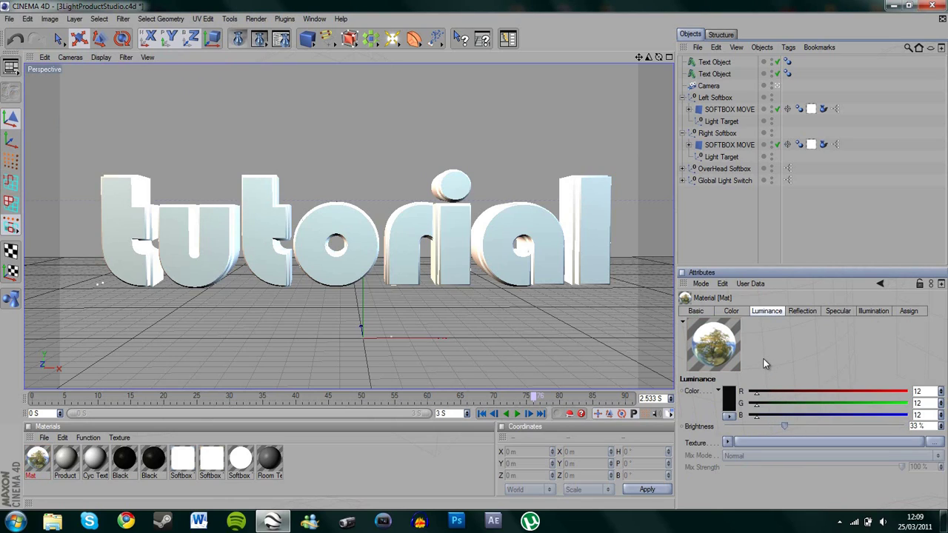
Step: Make the reflection black at 36% brightness and apply the material to the first Text Object
{"action": "left_click", "coordinate": [802, 312]}
{"action": "left_click", "coordinate": [733, 404]}
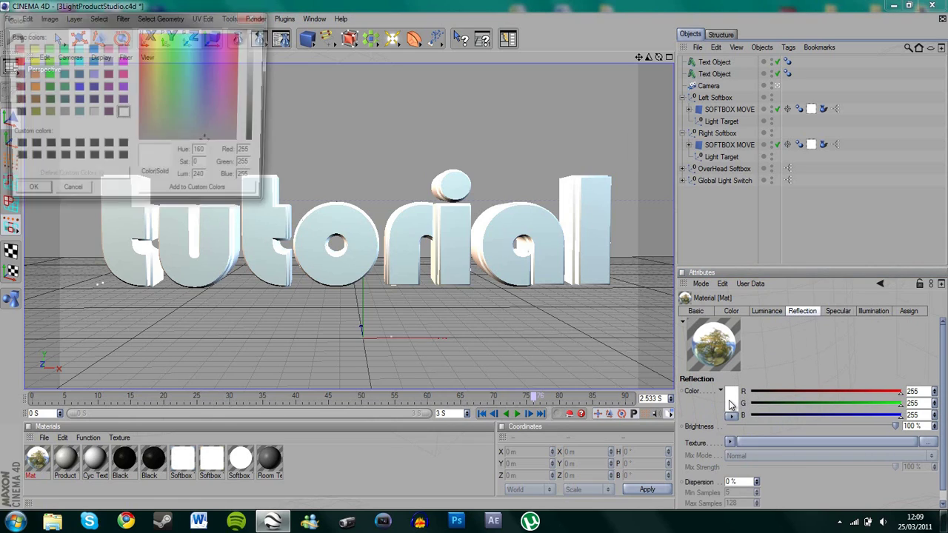
{"action": "left_click", "coordinate": [259, 140]}
{"action": "left_click_drag", "start_coordinate": [259, 139], "coordinate": [261, 144]}
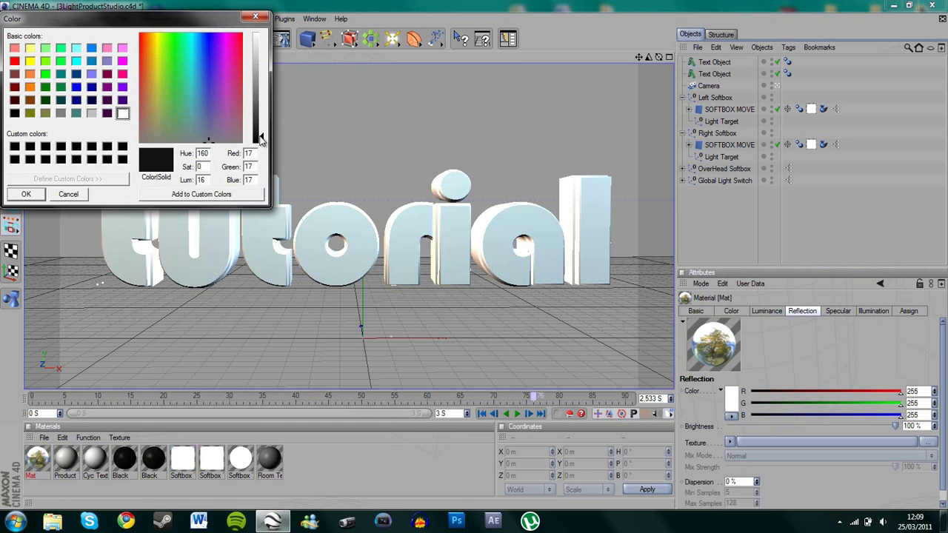
{"action": "left_click", "coordinate": [30, 196]}
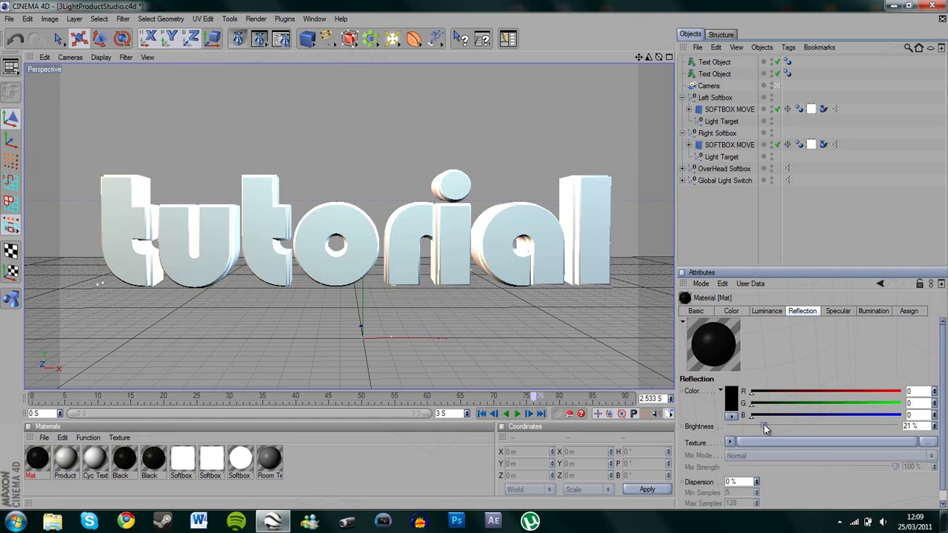
{"action": "left_click_drag", "start_coordinate": [766, 427], "coordinate": [789, 430]}
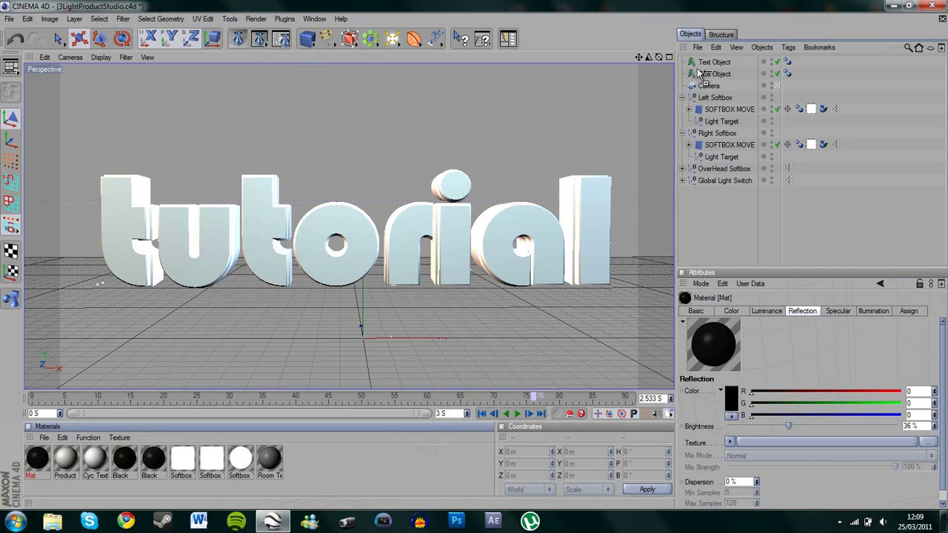
{"action": "left_click_drag", "start_coordinate": [700, 74], "coordinate": [705, 63]}
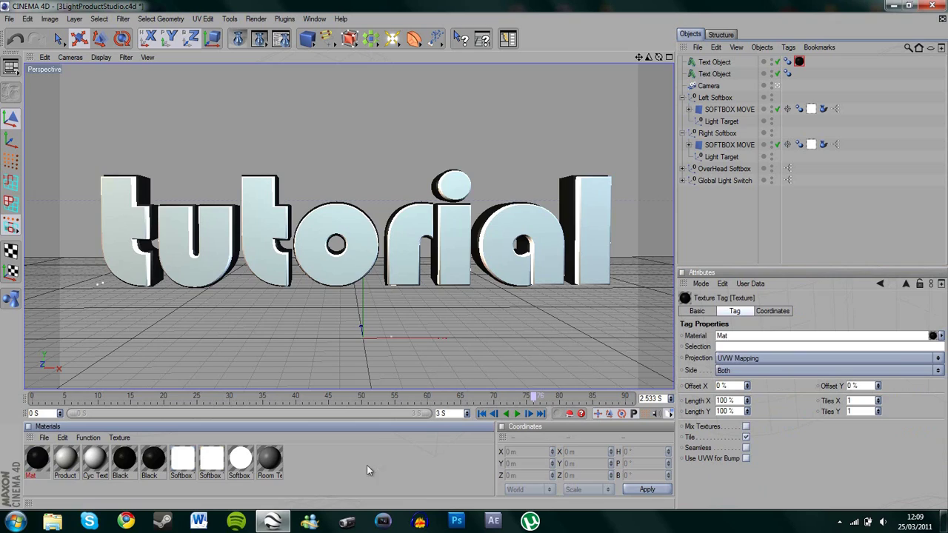
Step: Create a new purple material with Luminance and Reflection channels enabled
{"action": "double_click", "coordinate": [344, 471]}
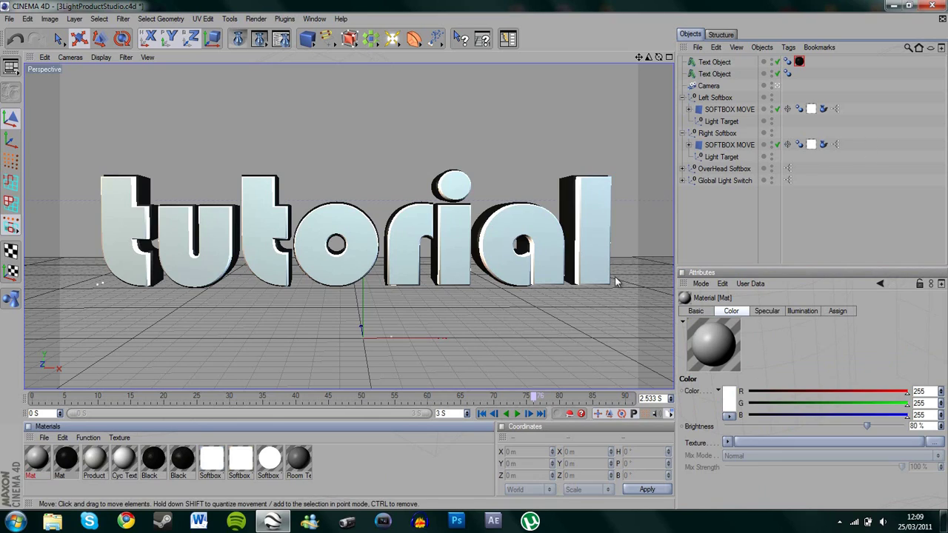
{"action": "left_click", "coordinate": [730, 407]}
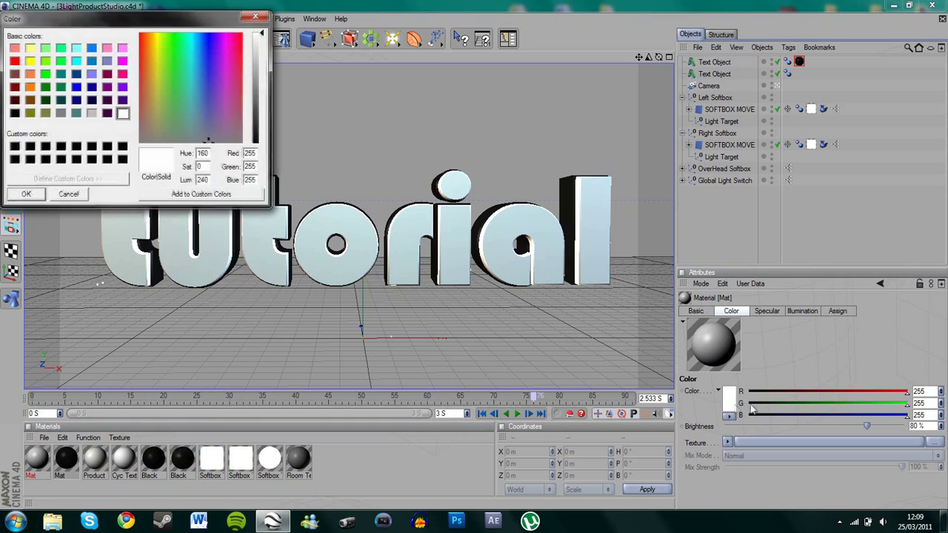
{"action": "left_click", "coordinate": [220, 58]}
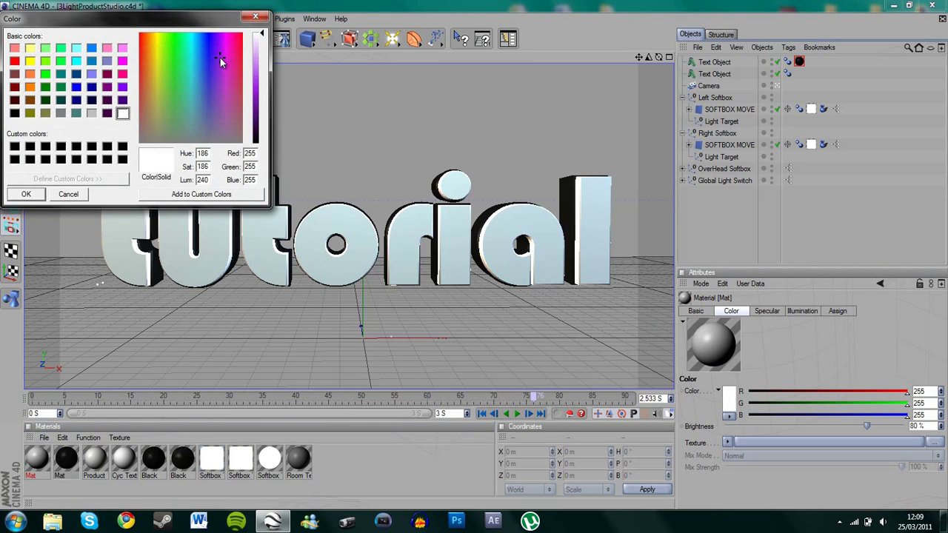
{"action": "left_click", "coordinate": [195, 48]}
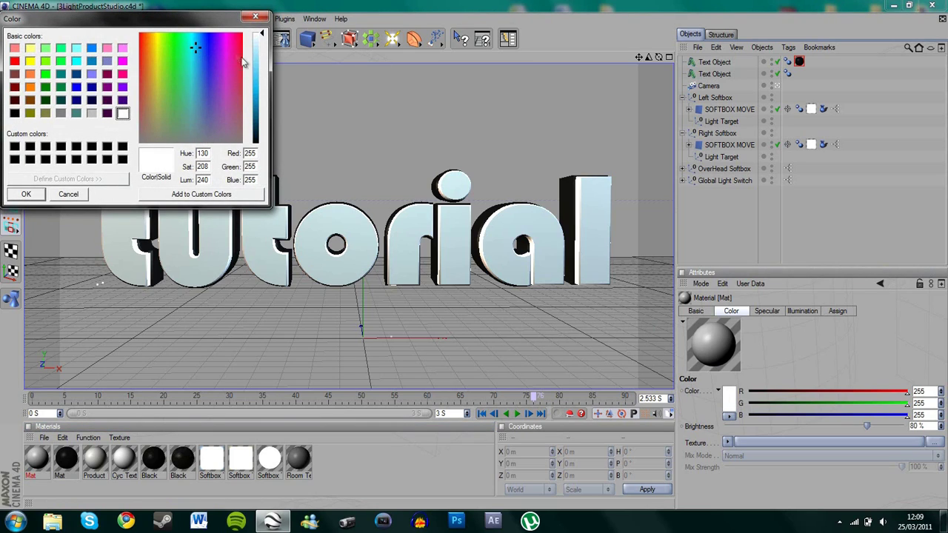
{"action": "left_click", "coordinate": [261, 83]}
{"action": "left_click", "coordinate": [221, 57]}
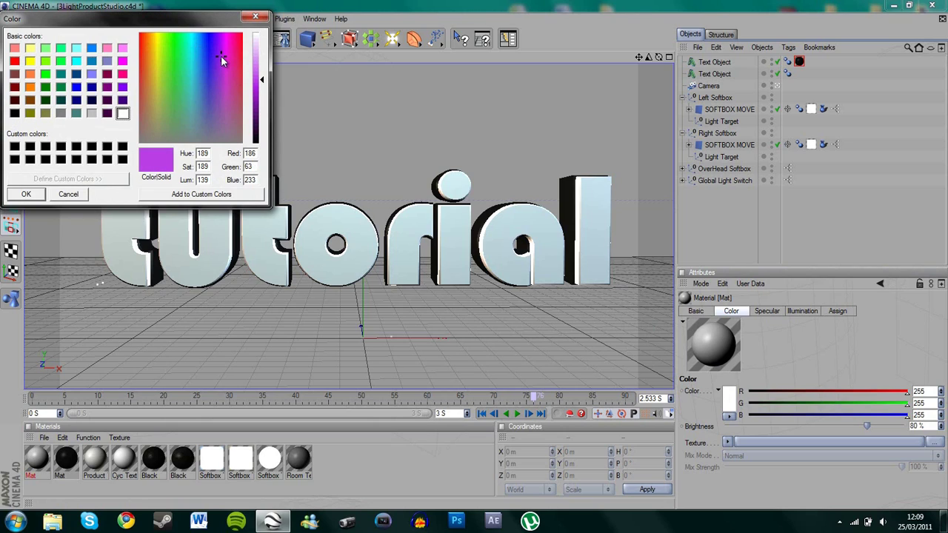
{"action": "left_click", "coordinate": [260, 87]}
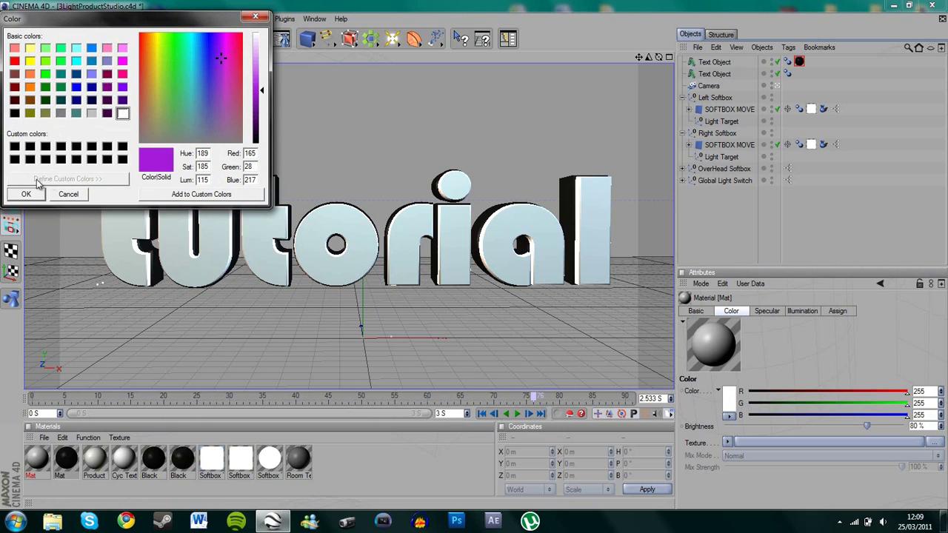
{"action": "left_click", "coordinate": [26, 194]}
{"action": "left_click", "coordinate": [696, 311]}
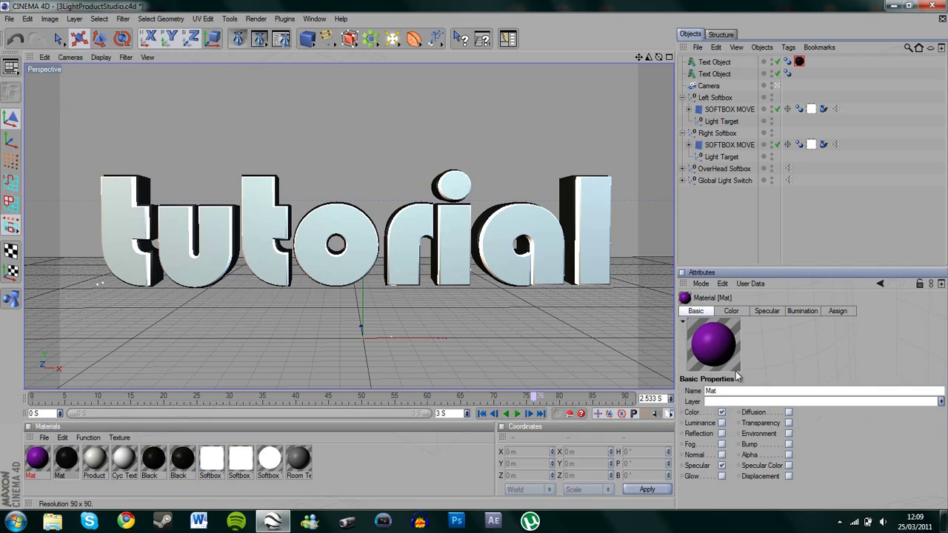
{"action": "left_click", "coordinate": [722, 423]}
{"action": "left_click", "coordinate": [722, 433]}
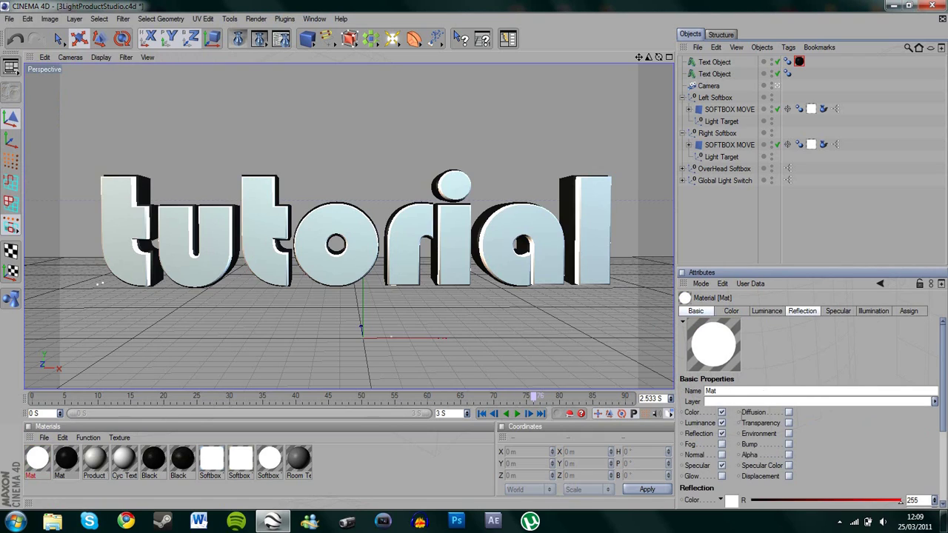
Step: Set the luminance to deep purple at about 36% brightness
{"action": "left_click", "coordinate": [768, 312]}
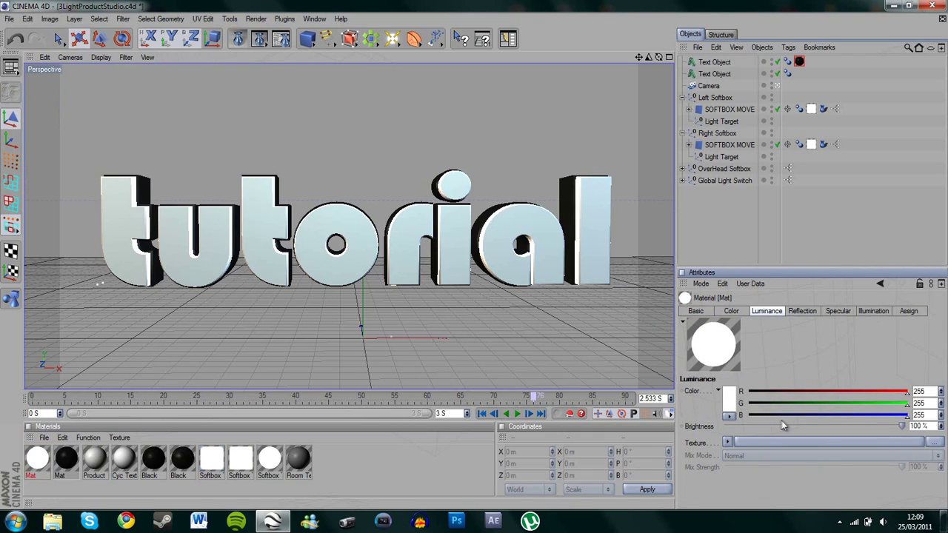
{"action": "left_click_drag", "start_coordinate": [783, 425], "coordinate": [791, 428]}
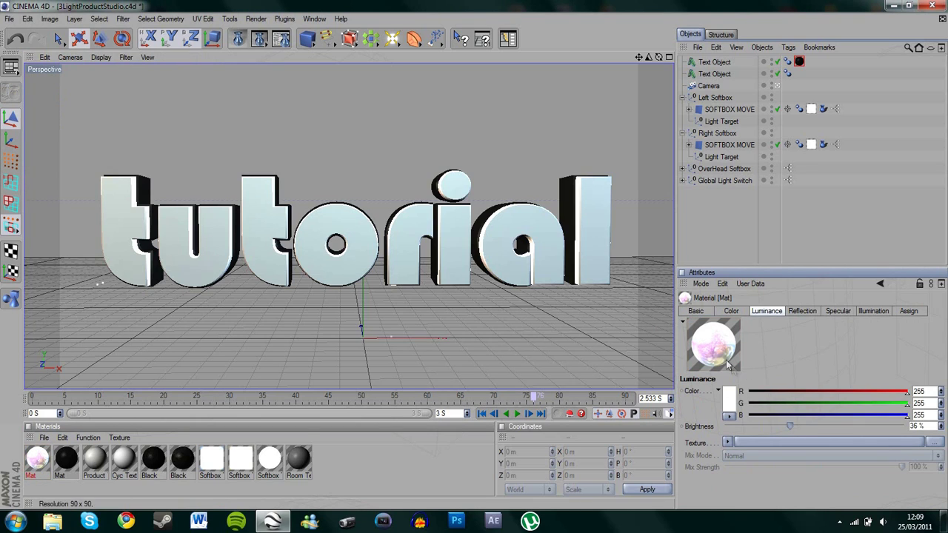
{"action": "left_click", "coordinate": [729, 398]}
{"action": "left_click", "coordinate": [221, 66]}
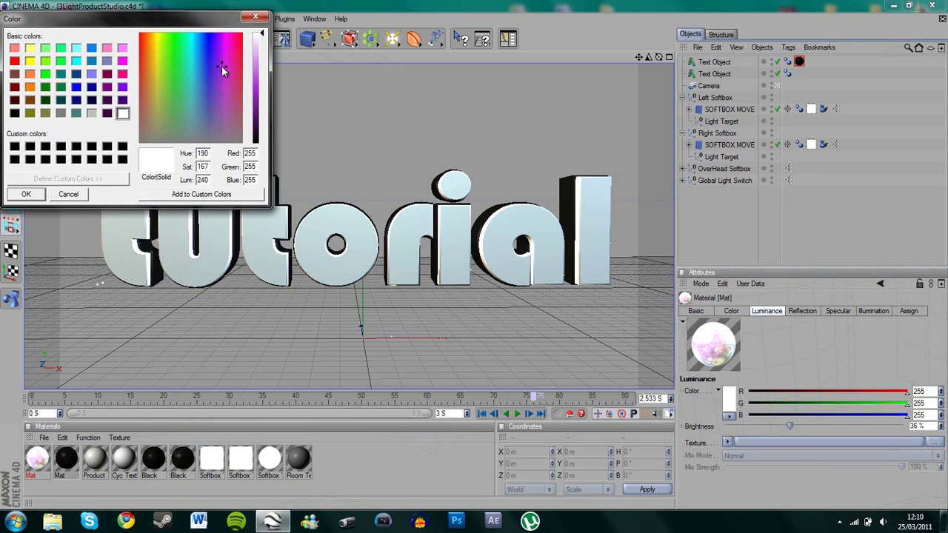
{"action": "left_click_drag", "start_coordinate": [260, 90], "coordinate": [261, 99]}
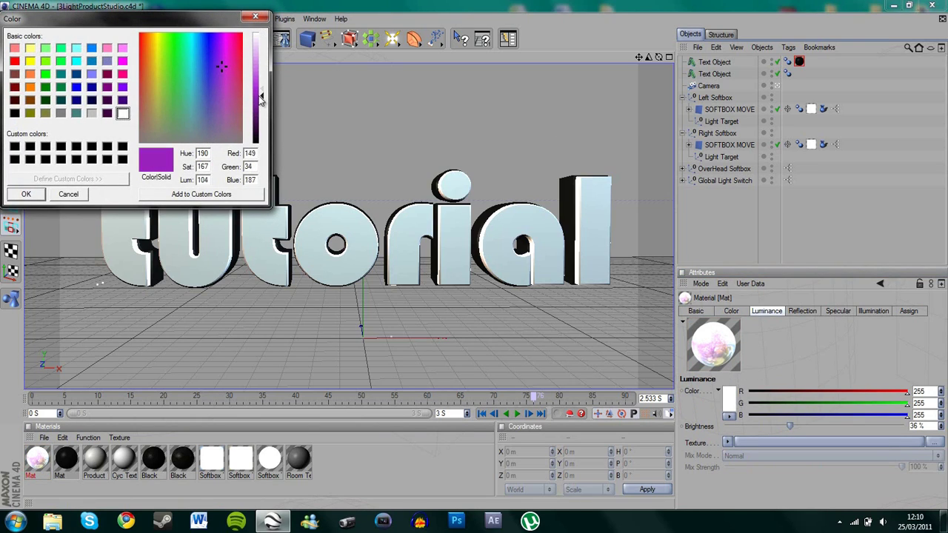
{"action": "left_click", "coordinate": [26, 194]}
Step: Set the reflection to purple at 34% brightness, then select the second Text Object
{"action": "left_click", "coordinate": [803, 310]}
{"action": "left_click", "coordinate": [732, 399]}
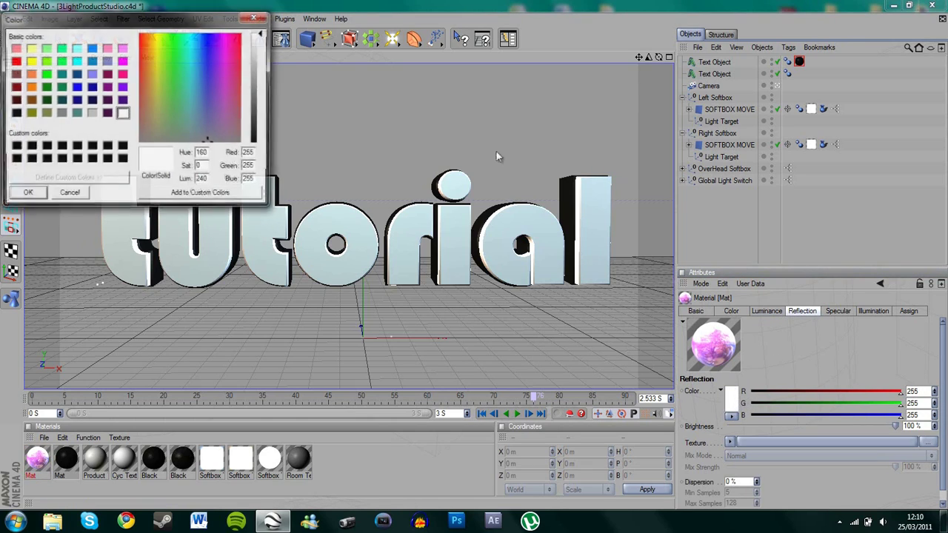
{"action": "left_click", "coordinate": [223, 65]}
{"action": "left_click_drag", "start_coordinate": [259, 90], "coordinate": [261, 97]}
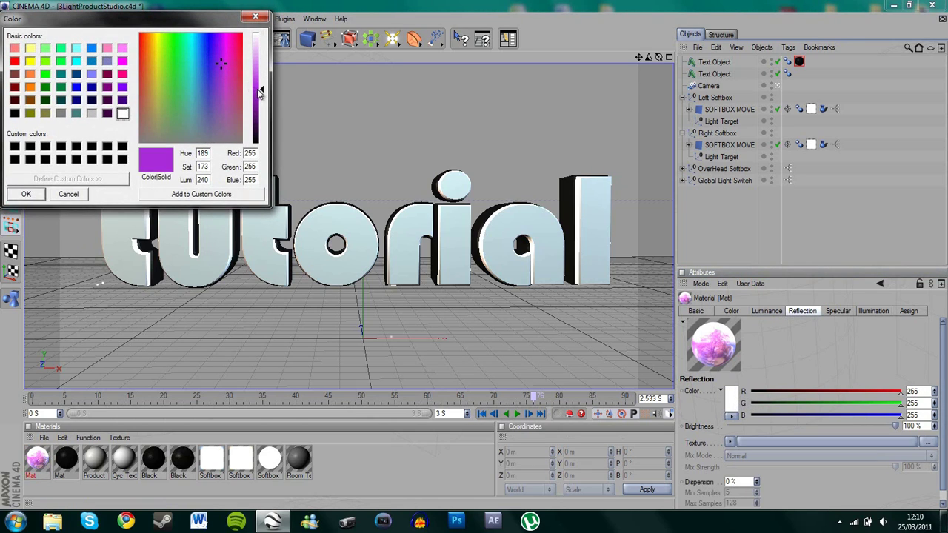
{"action": "left_click", "coordinate": [26, 194]}
{"action": "left_click_drag", "start_coordinate": [770, 426], "coordinate": [786, 431]}
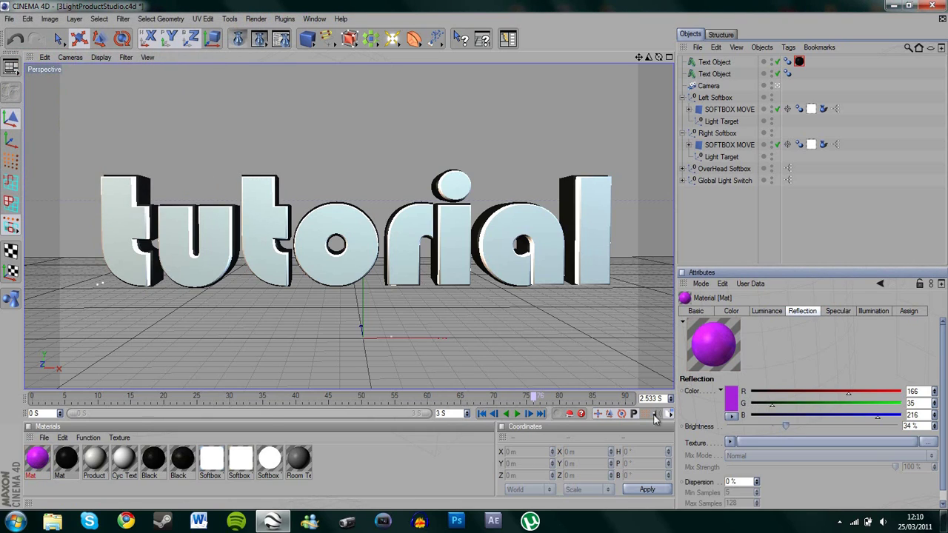
{"action": "left_click", "coordinate": [395, 253]}
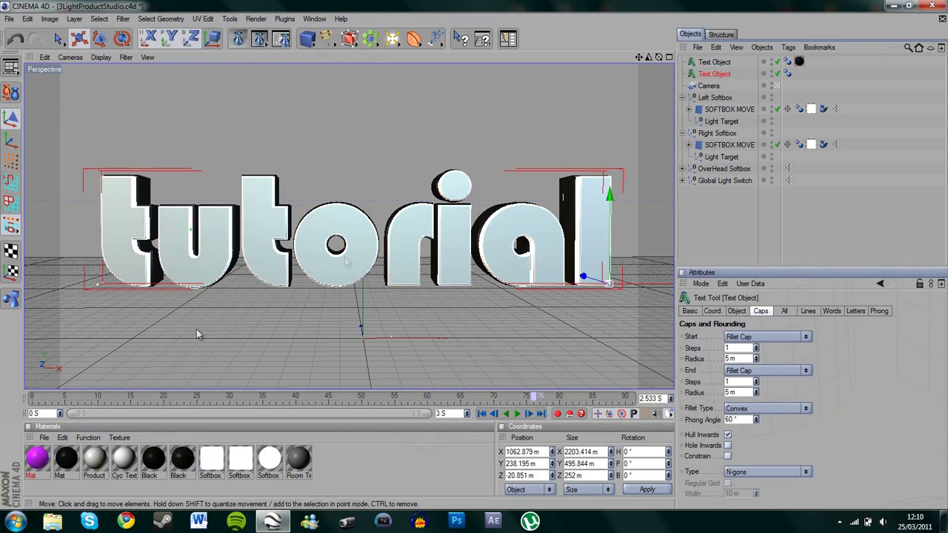
{"action": "left_click", "coordinate": [37, 459]}
Step: Undo the accidental move of the front tutorial text
{"action": "left_click_drag", "start_coordinate": [288, 317], "coordinate": [484, 254]}
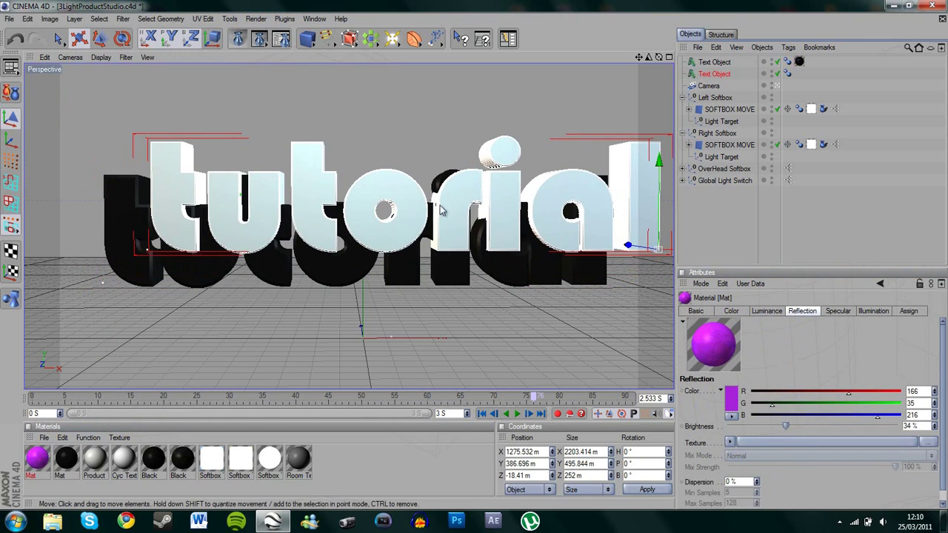
{"action": "key", "text": "ctrl+z"}
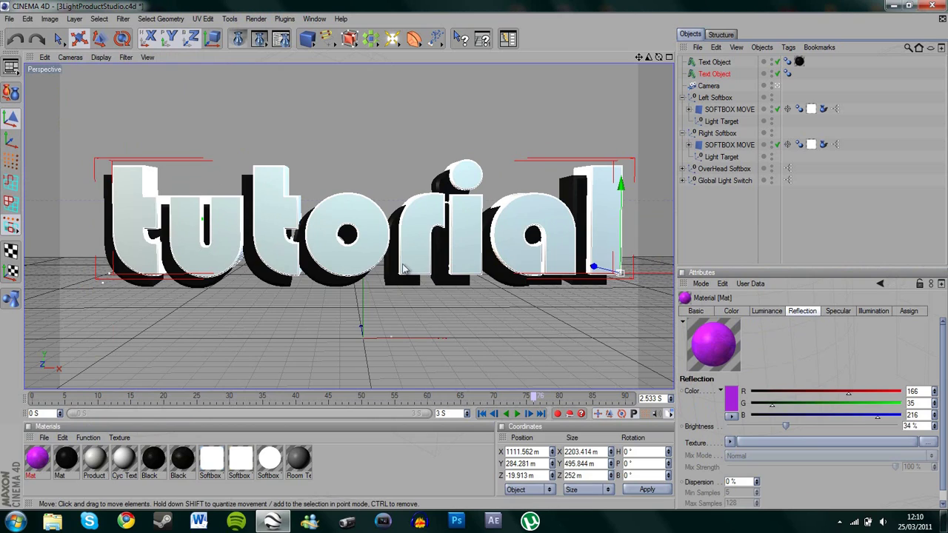
{"action": "key", "text": "ctrl+z"}
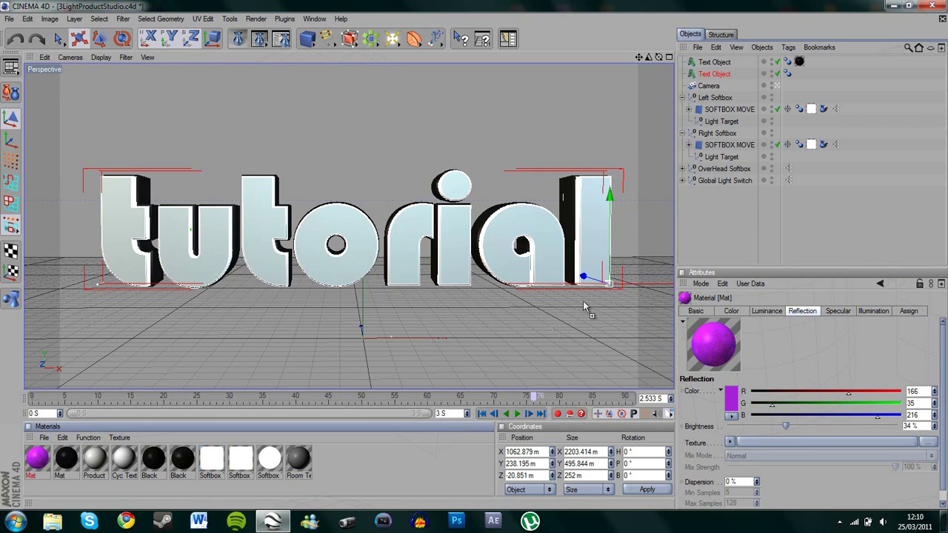
Step: Apply the purple Mat material to the second Text Object instead of the top one
{"action": "left_click_drag", "start_coordinate": [584, 307], "coordinate": [713, 64]}
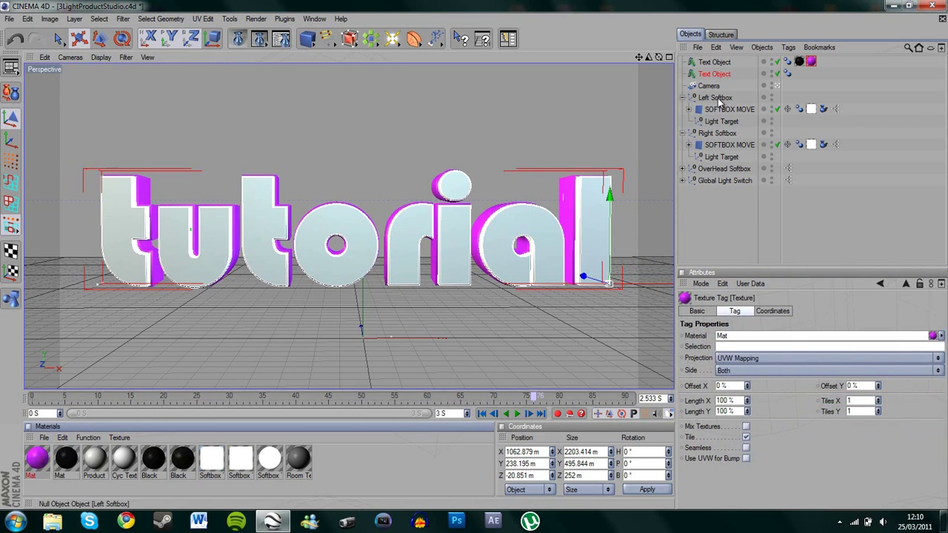
{"action": "key", "text": "ctrl+z"}
{"action": "left_click_drag", "start_coordinate": [36, 458], "coordinate": [715, 76]}
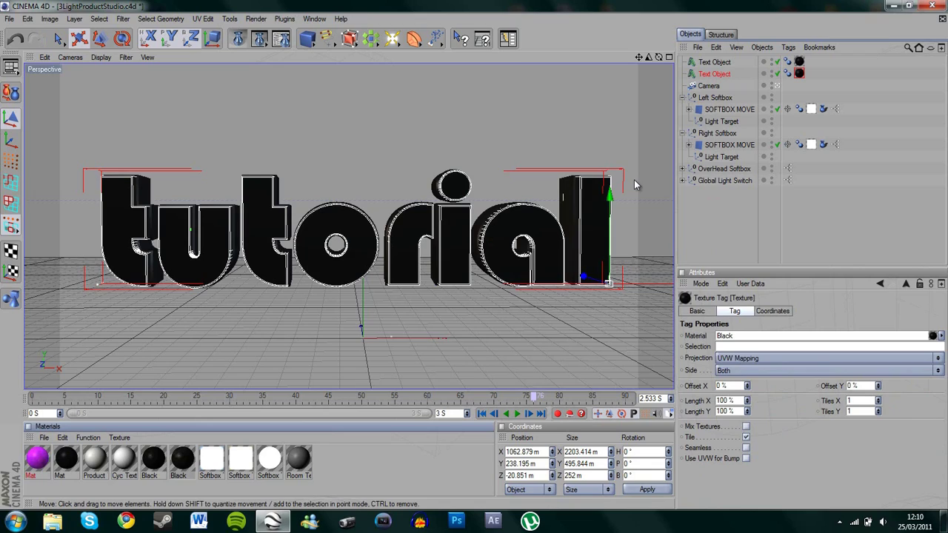
{"action": "left_click_drag", "start_coordinate": [46, 478], "coordinate": [722, 80]}
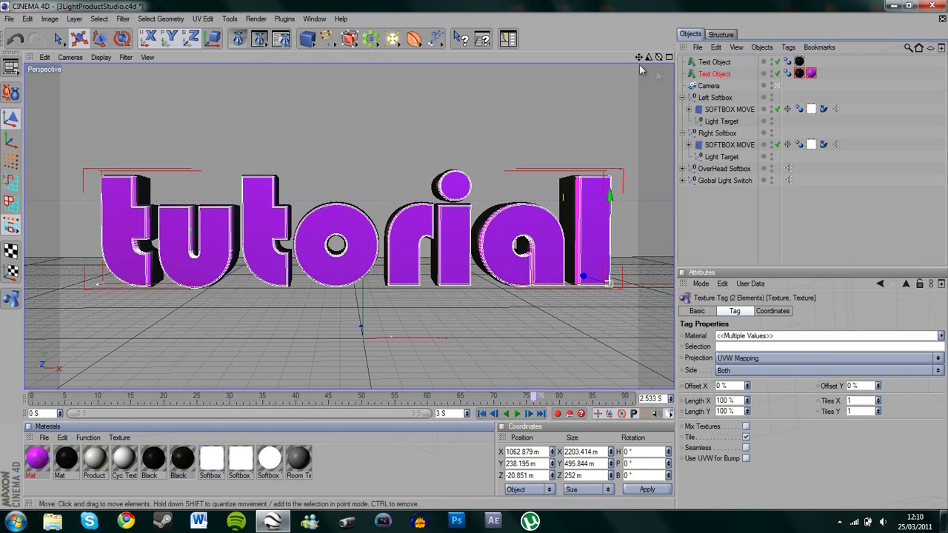
{"action": "scroll", "coordinate": [478, 261], "scroll_direction": "up", "scroll_amount": 3}
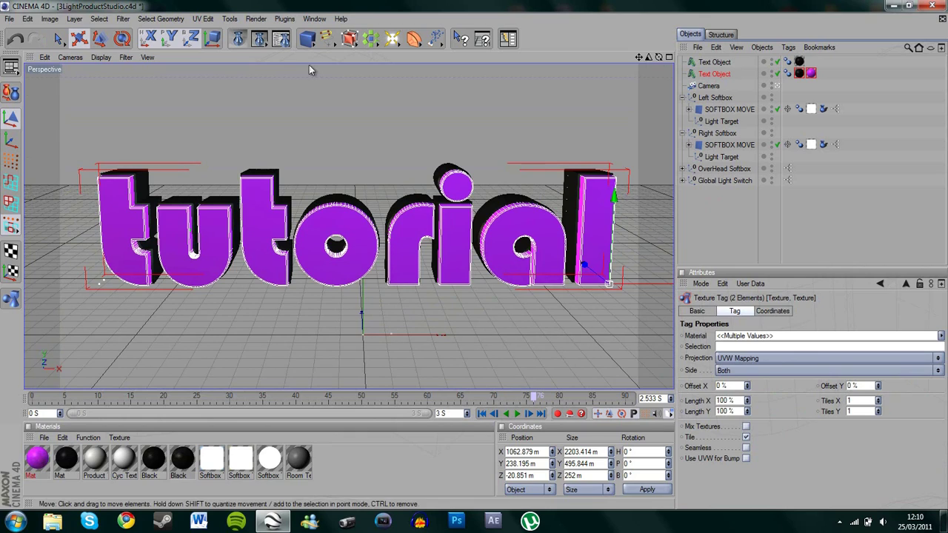
Step: Preview-render the scene past the missing softbox textures warning, then open Render Settings
{"action": "left_click", "coordinate": [238, 37]}
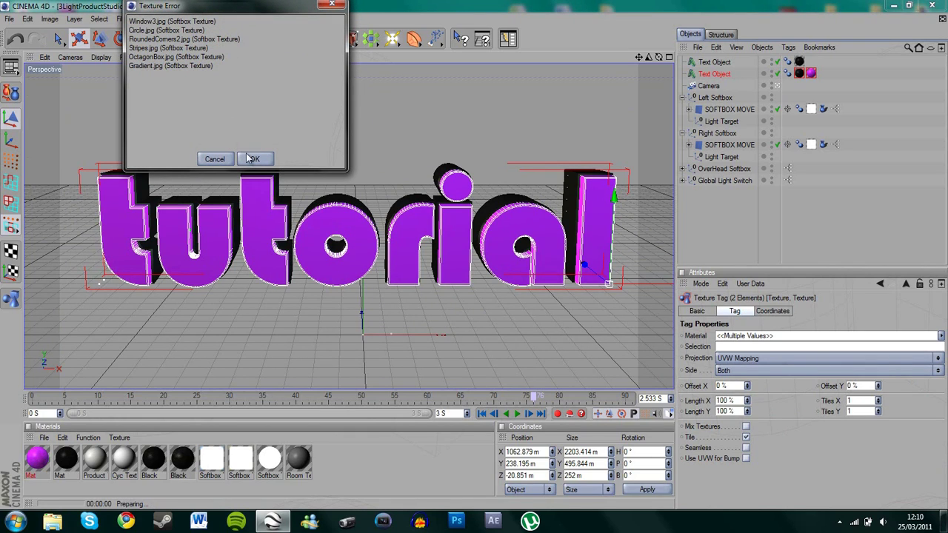
{"action": "left_click", "coordinate": [254, 159]}
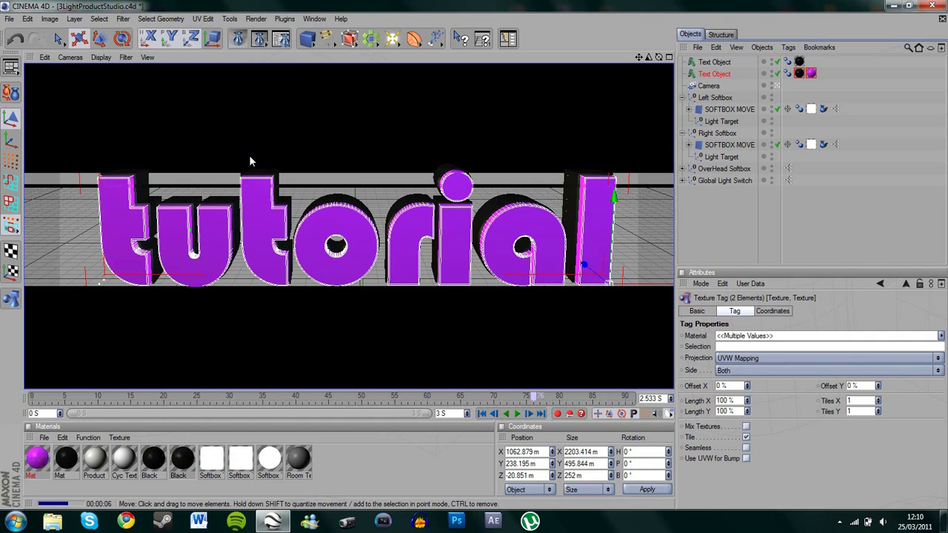
{"action": "left_click", "coordinate": [311, 229]}
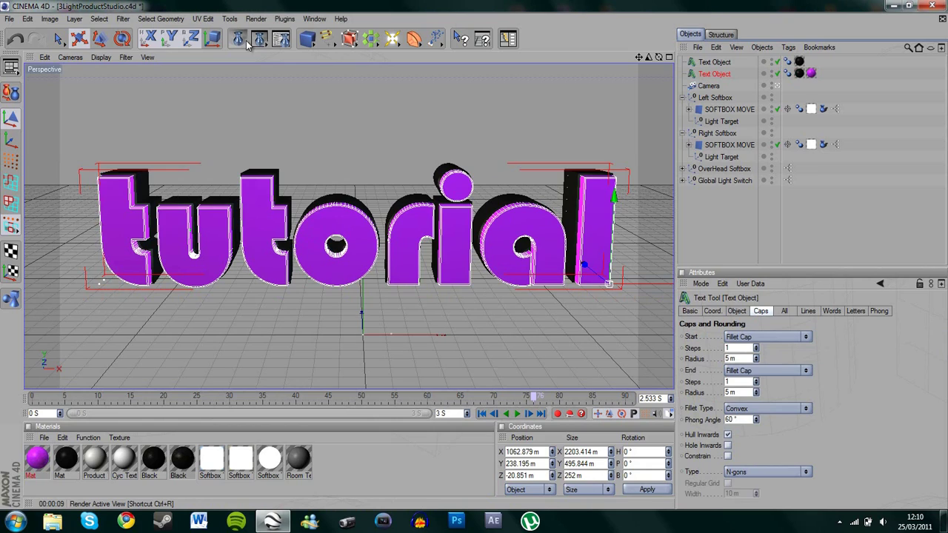
{"action": "left_click", "coordinate": [282, 40]}
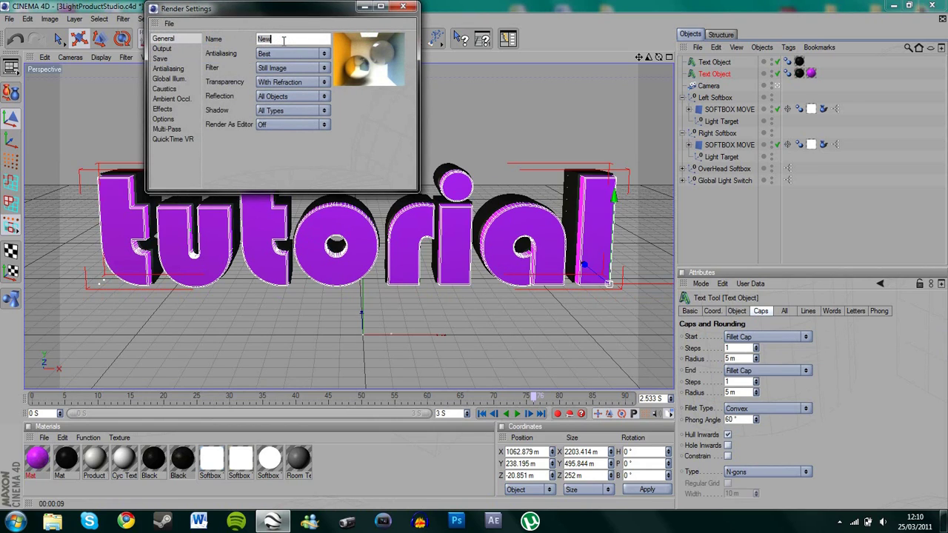
Step: Set the output resolution to 1920 x 1080 HDVS
{"action": "left_click", "coordinate": [164, 49]}
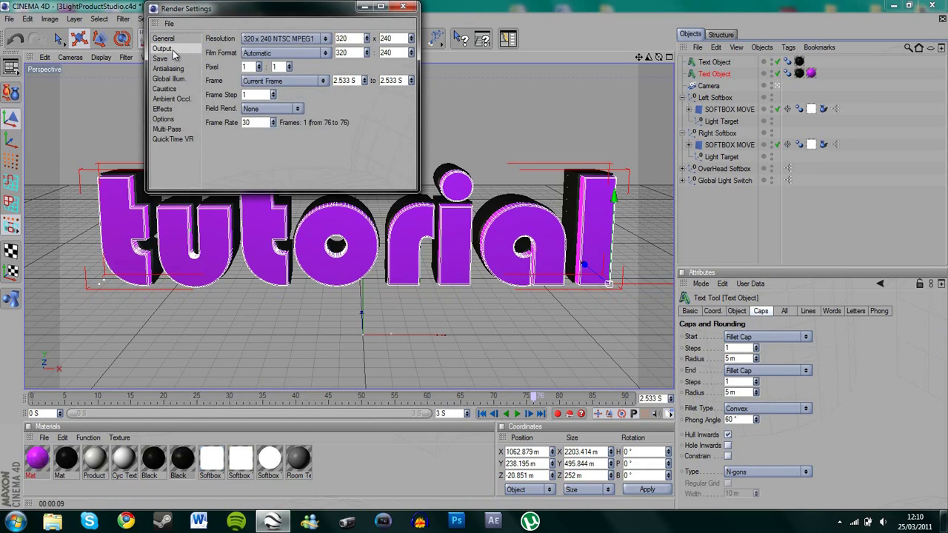
{"action": "left_click", "coordinate": [304, 41]}
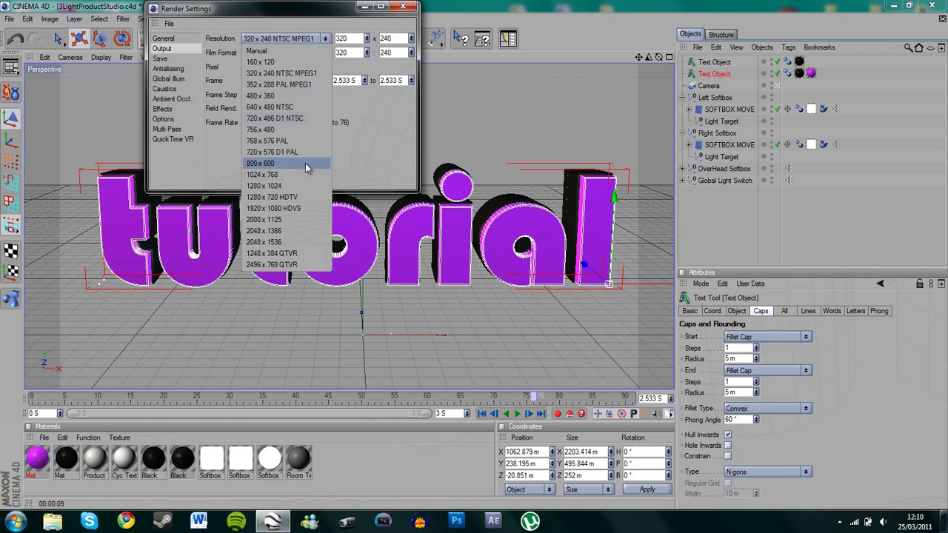
{"action": "left_click", "coordinate": [296, 208]}
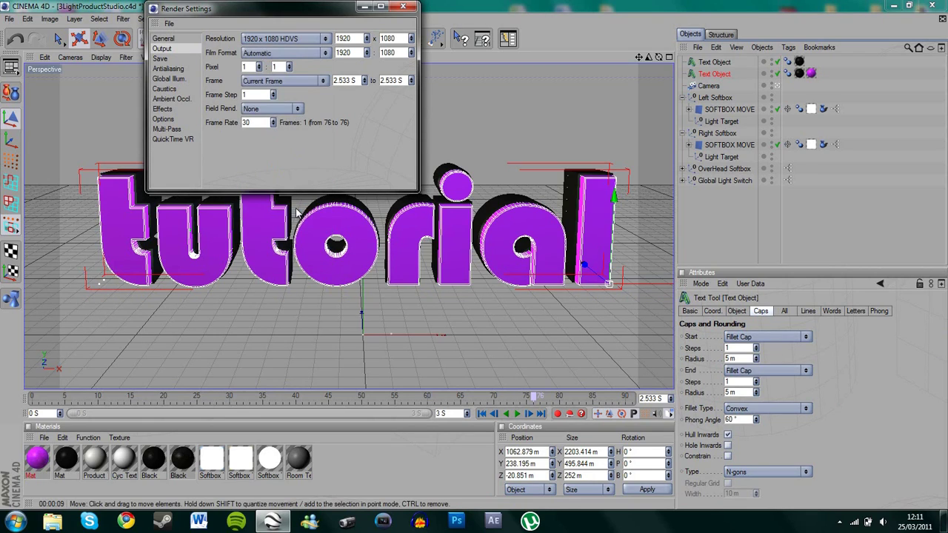
Step: Save renders as QuickTime PNG with an alpha channel
{"action": "left_click", "coordinate": [167, 59]}
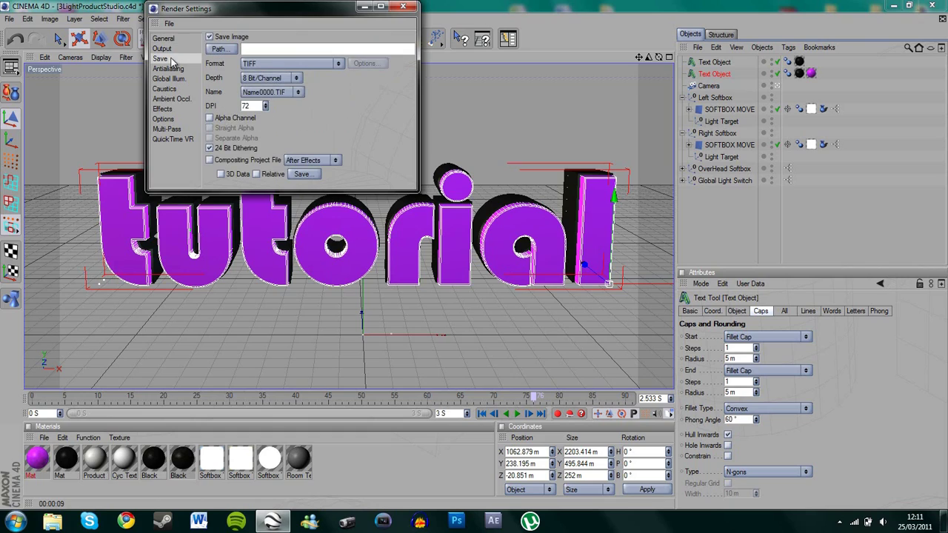
{"action": "left_click", "coordinate": [289, 67]}
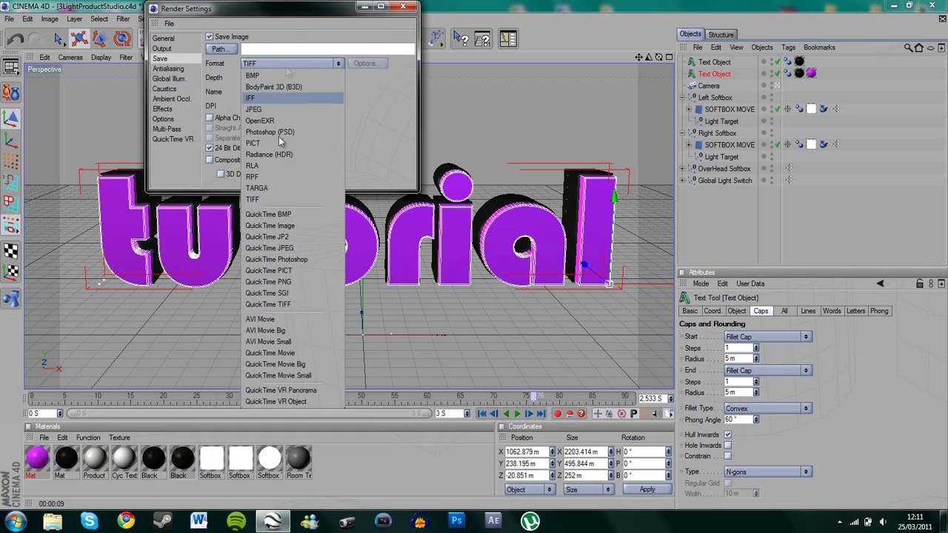
{"action": "left_click", "coordinate": [289, 281]}
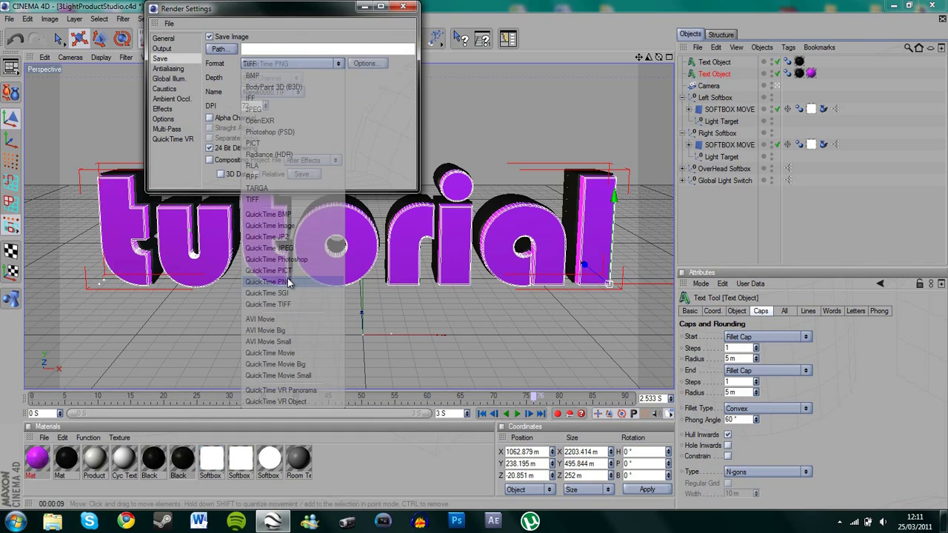
{"action": "left_click", "coordinate": [209, 119]}
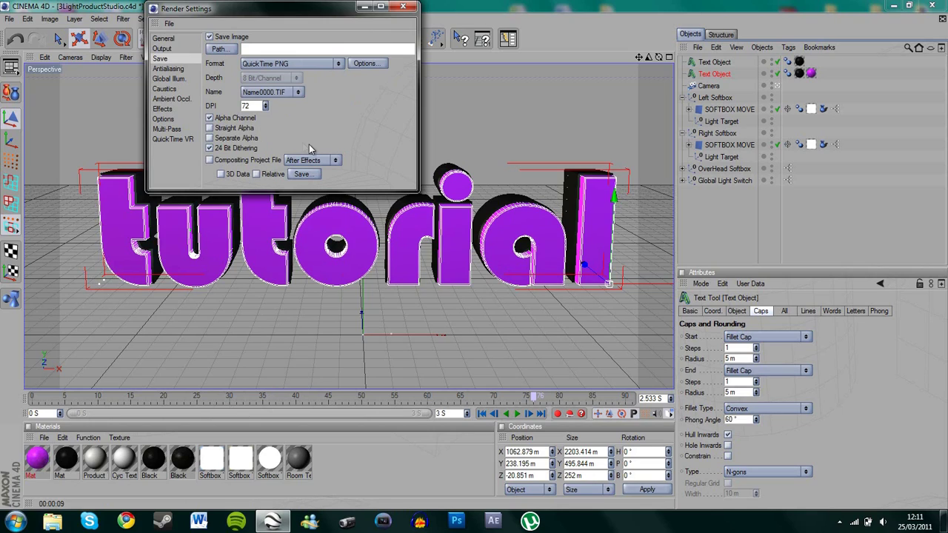
Step: Enable Global Illumination in Stochastic mode
{"action": "left_click", "coordinate": [171, 80]}
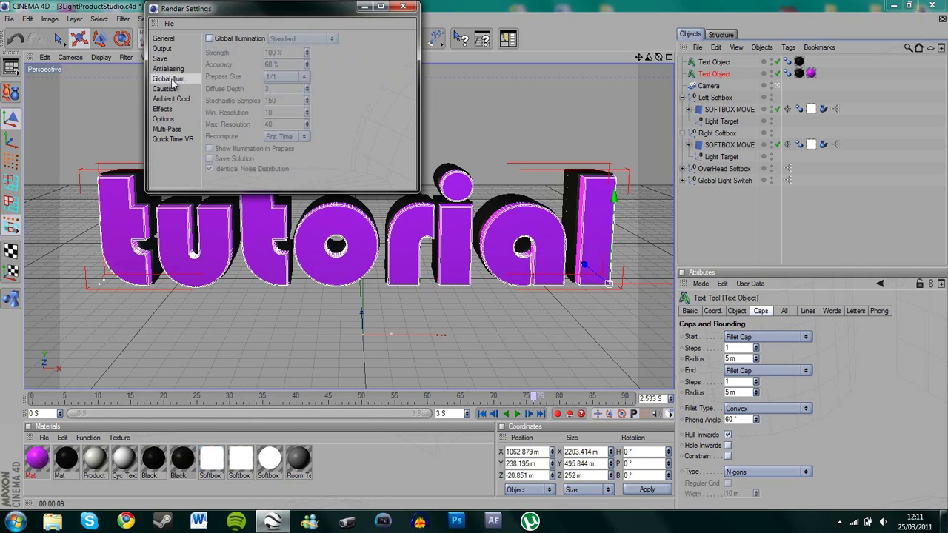
{"action": "left_click", "coordinate": [211, 40]}
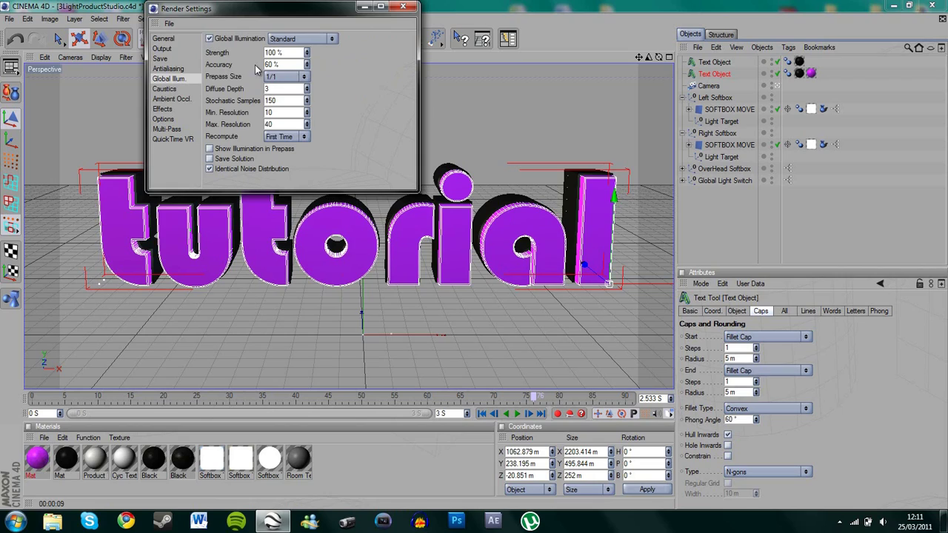
{"action": "left_click", "coordinate": [315, 39]}
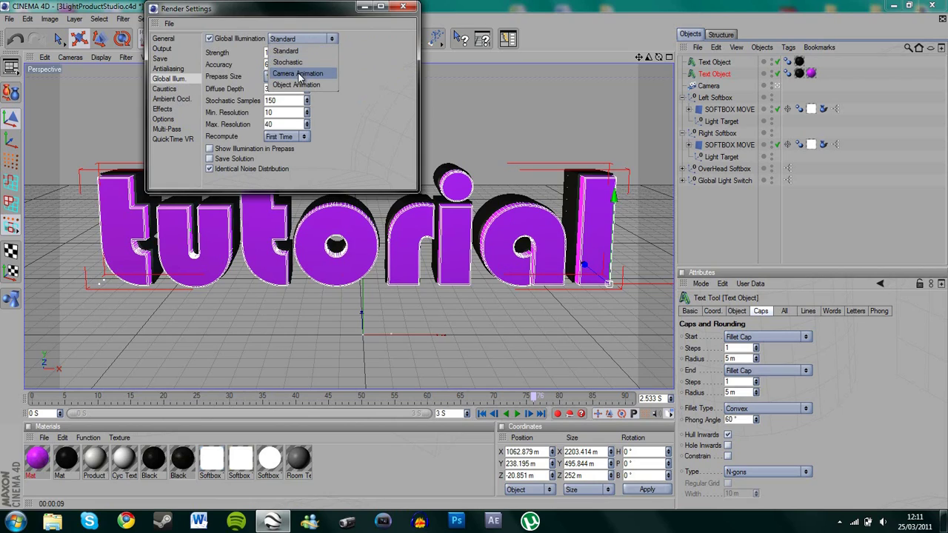
{"action": "left_click", "coordinate": [293, 59]}
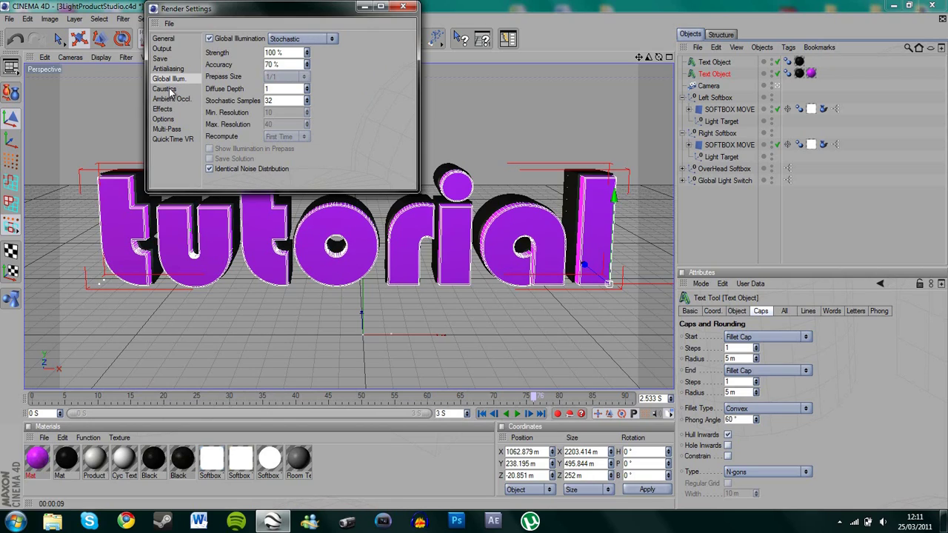
{"action": "left_click", "coordinate": [296, 39]}
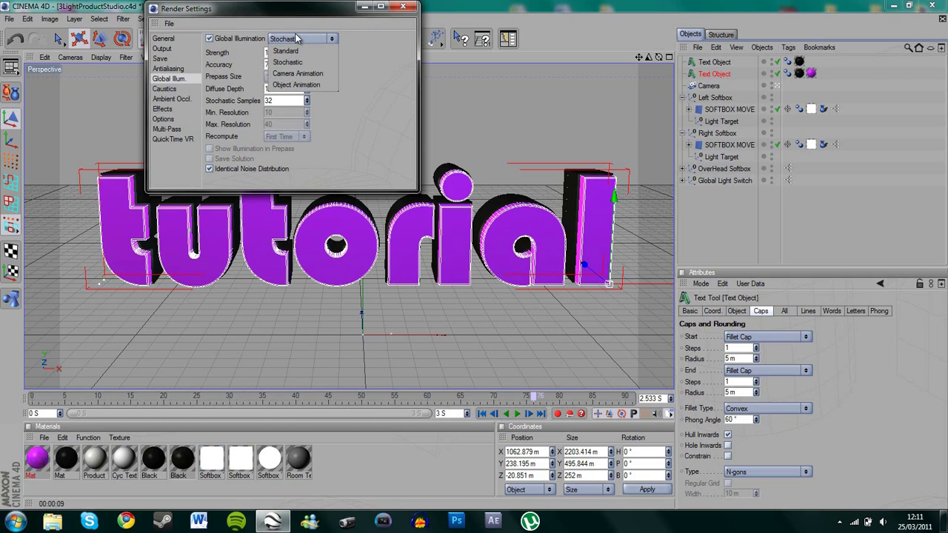
{"action": "left_click", "coordinate": [297, 39]}
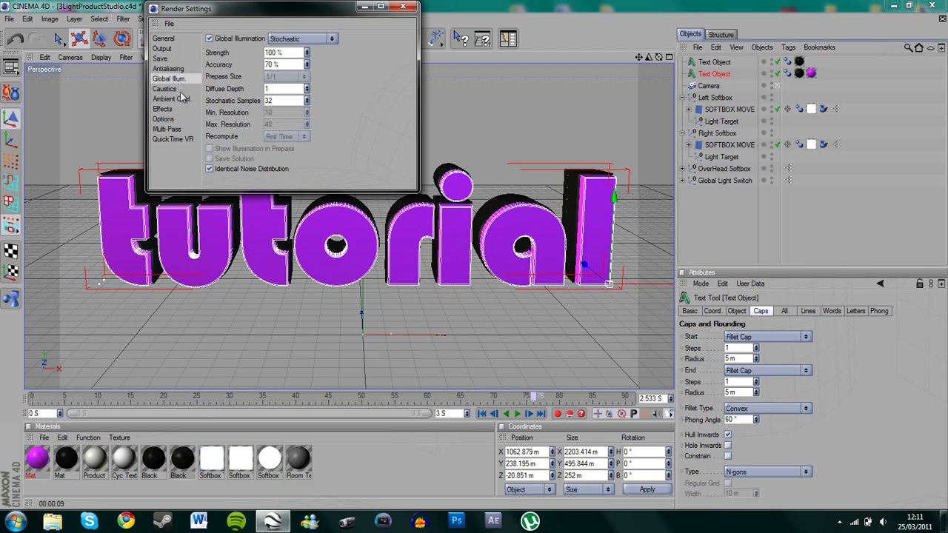
Step: Adjust the ambient occlusion Maximum Ray Length with its spinner
{"action": "left_click", "coordinate": [178, 98]}
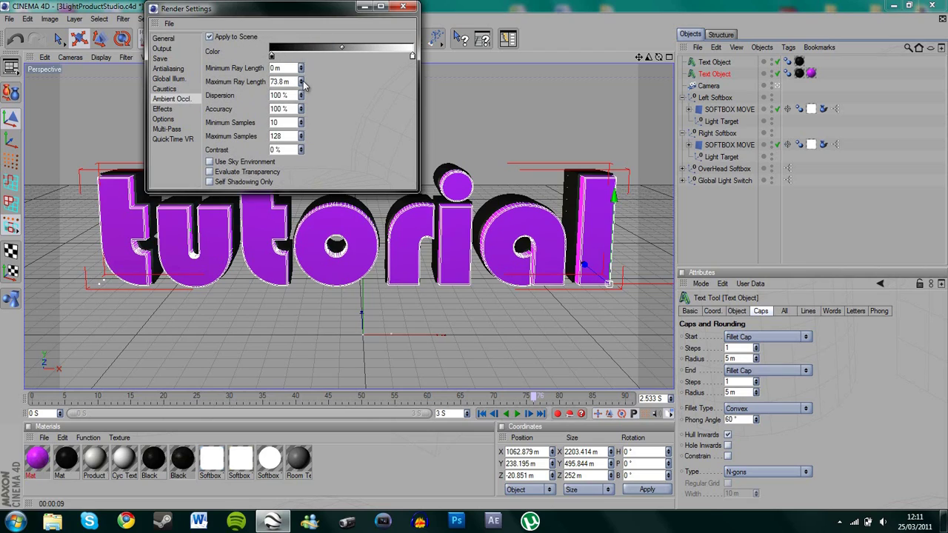
{"action": "mouse_move", "coordinate": [303, 81]}
{"action": "left_mouse_down"}
{"action": "mouse_move", "coordinate": [304, 104]}
{"action": "mouse_move", "coordinate": [303, 81]}
{"action": "left_mouse_up"}
{"action": "left_click", "coordinate": [162, 109]}
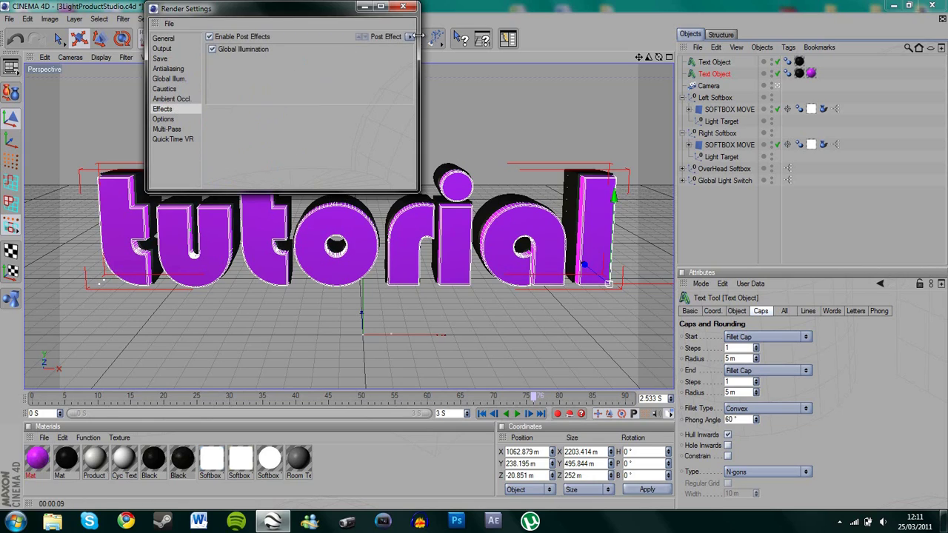
Step: Add Depth of Field, a disabled Lens Effects, and Color Correction post effects
{"action": "left_click", "coordinate": [410, 36]}
{"action": "left_click", "coordinate": [431, 121]}
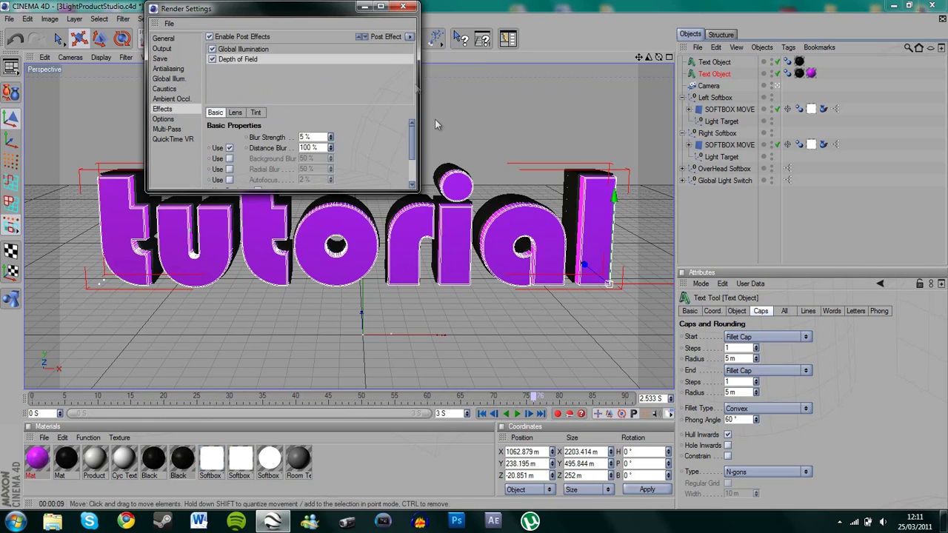
{"action": "left_click", "coordinate": [410, 37]}
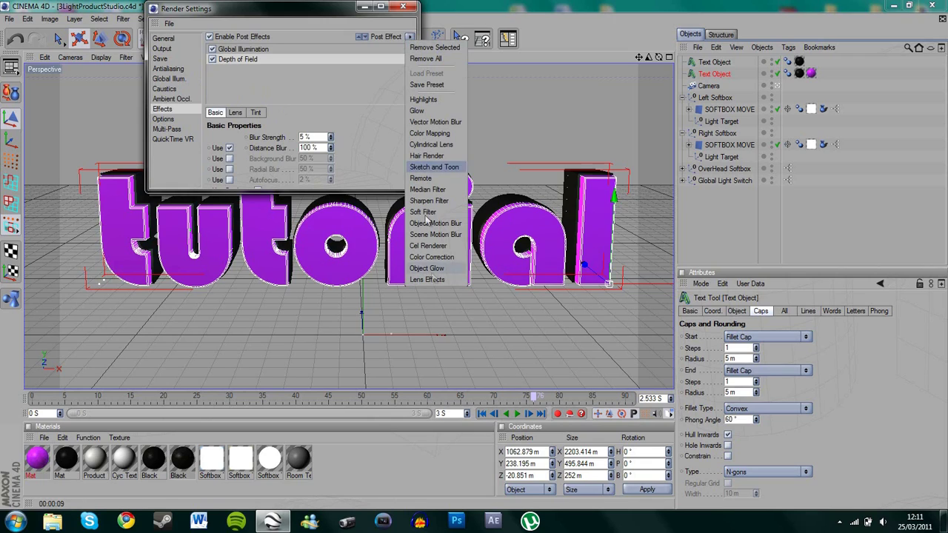
{"action": "left_click", "coordinate": [436, 272]}
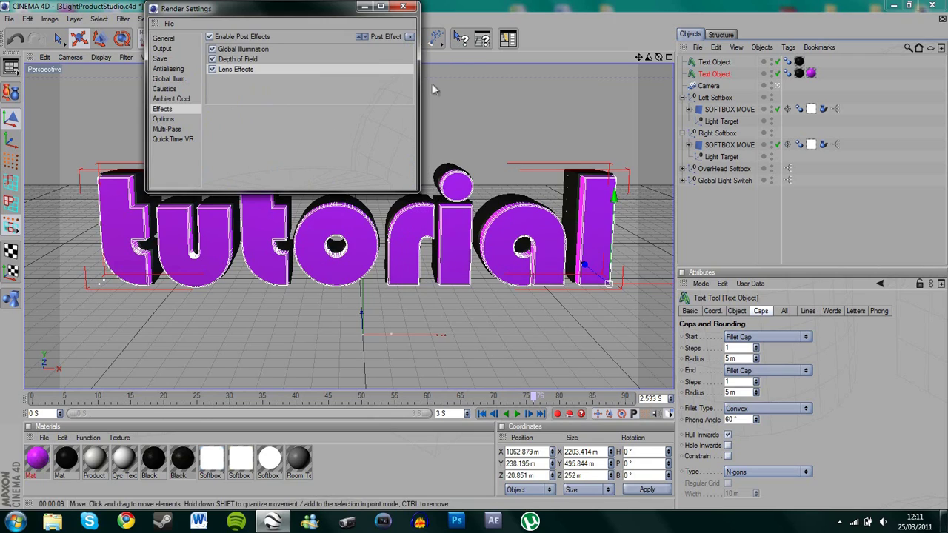
{"action": "left_click", "coordinate": [213, 69]}
{"action": "left_click", "coordinate": [410, 36]}
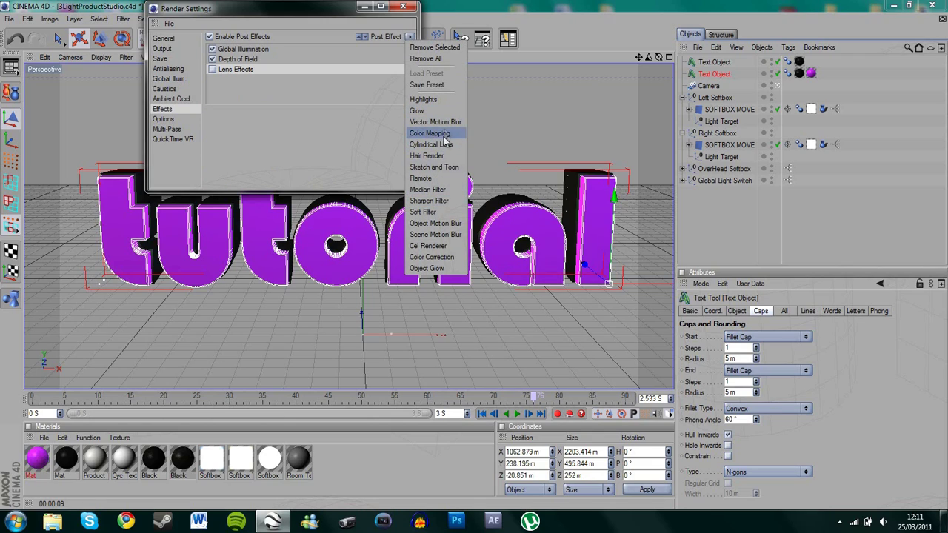
{"action": "left_click", "coordinate": [431, 257]}
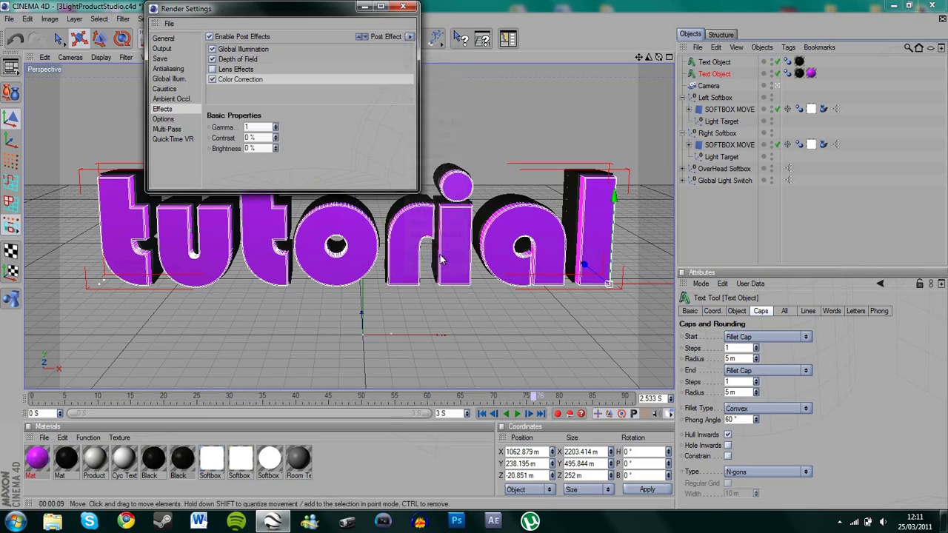
Step: Review the General, Multi-Pass and QuickTime VR pages, then close Render Settings
{"action": "left_click", "coordinate": [410, 37]}
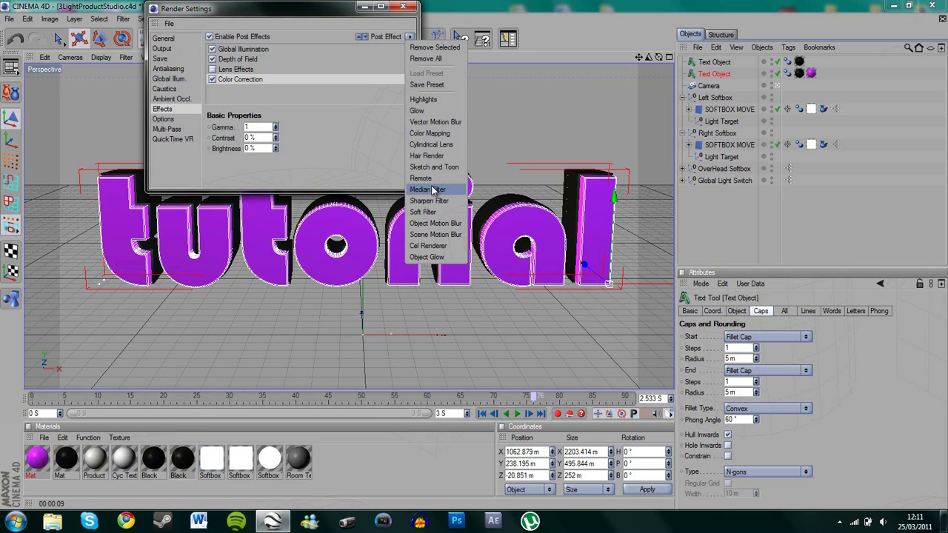
{"action": "left_click", "coordinate": [182, 126]}
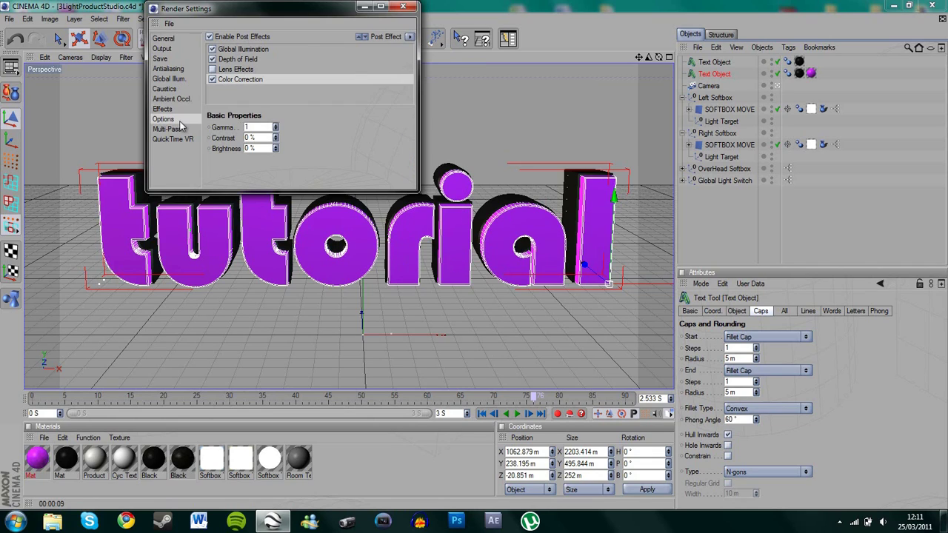
{"action": "left_click", "coordinate": [164, 119]}
{"action": "left_click", "coordinate": [167, 129]}
{"action": "left_click", "coordinate": [173, 139]}
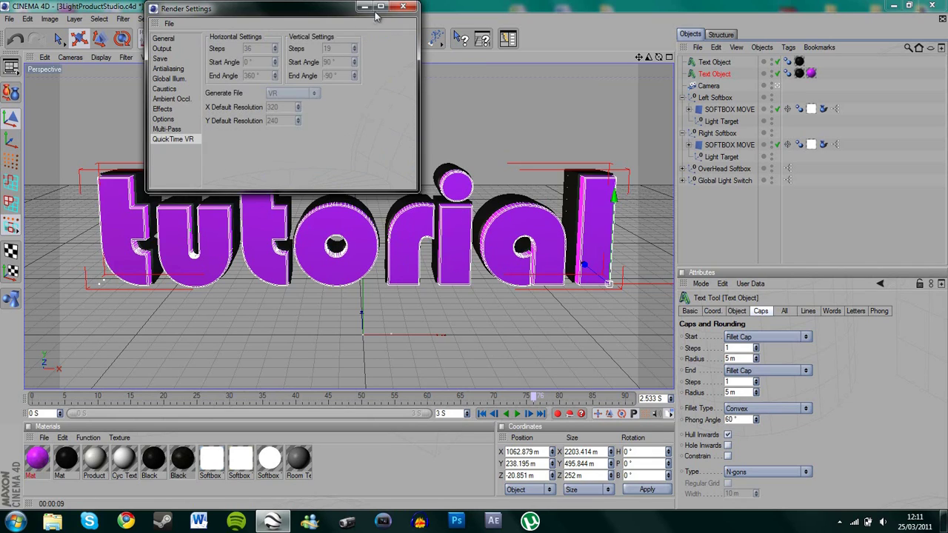
{"action": "left_click", "coordinate": [402, 7]}
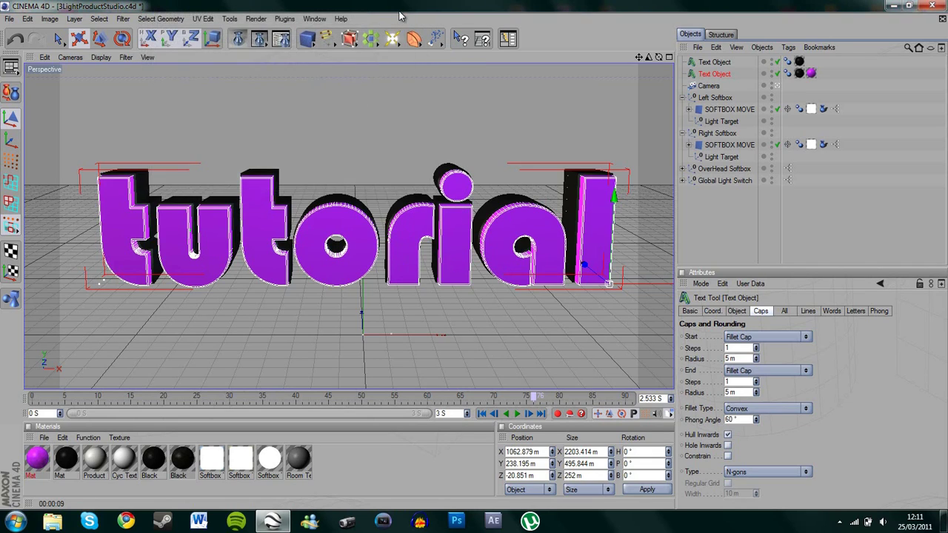
Step: Orbit the view to an angle on the tutorial text and deselect the Text Object
{"action": "left_click_drag", "start_coordinate": [655, 61], "coordinate": [476, 259]}
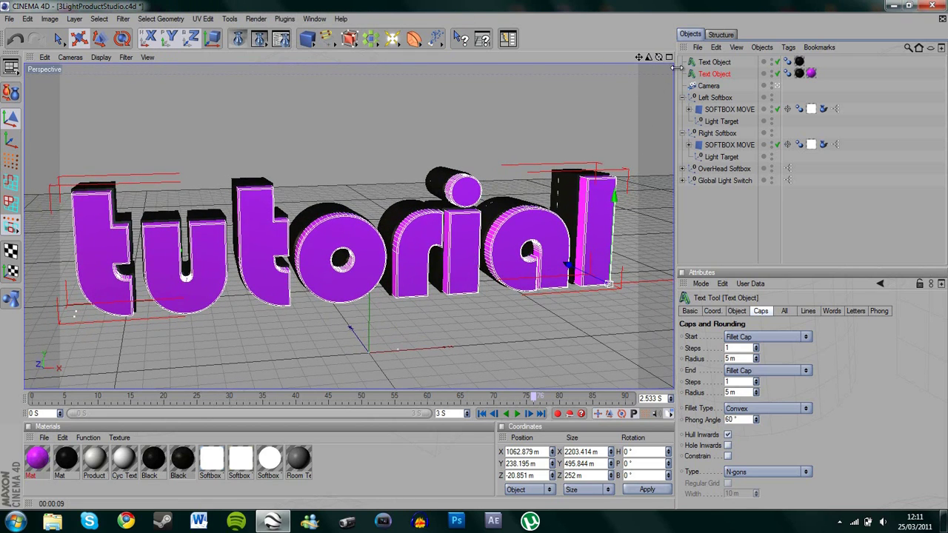
{"action": "left_click", "coordinate": [721, 251]}
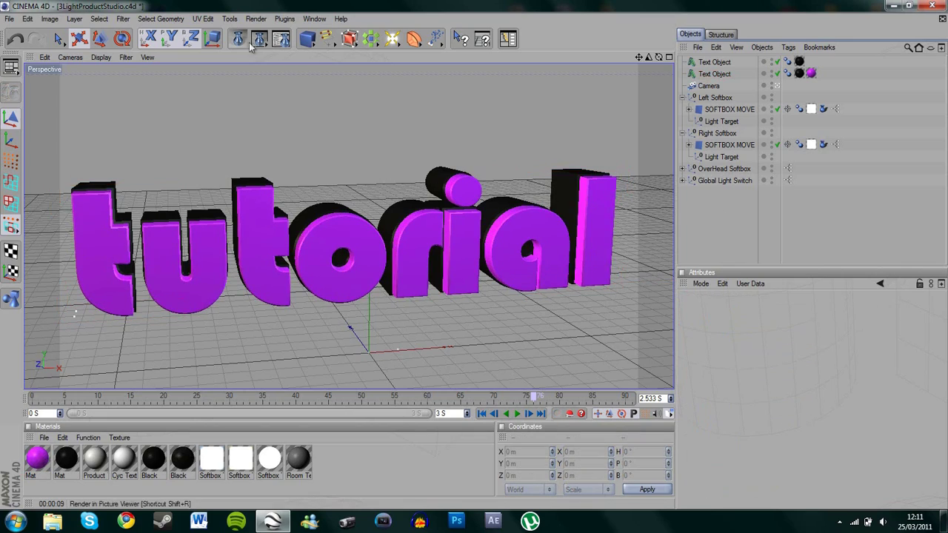